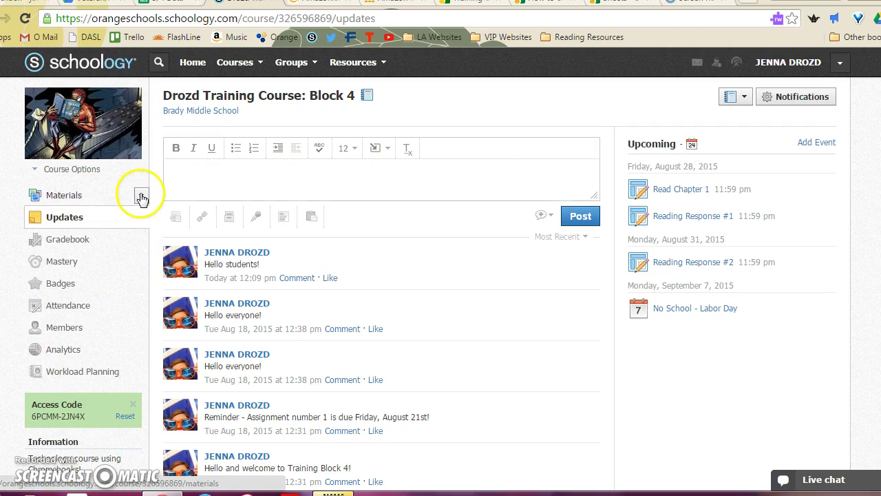
Step: Open the Reading Responses folder from the Block 4 course's material folder list
left_click(140, 195)
left_click(105, 238)
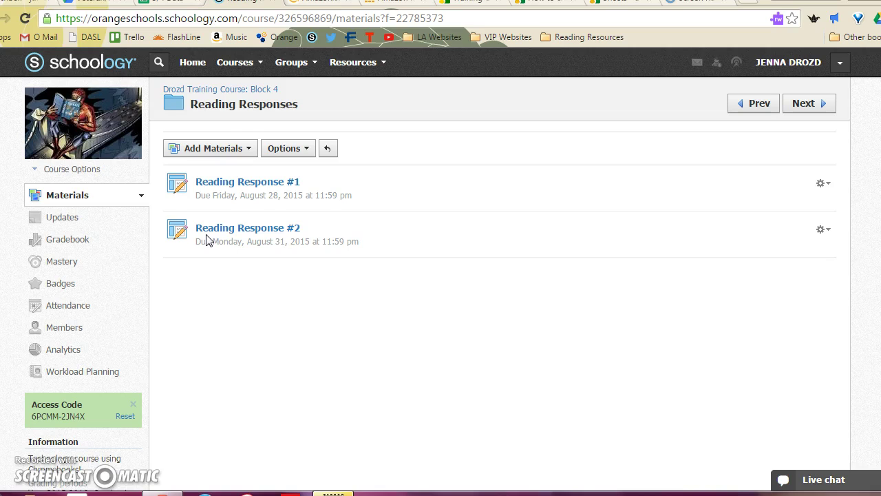
Step: Start a new assignment titled Reading Response #3, with a Version 1 description
left_click(246, 150)
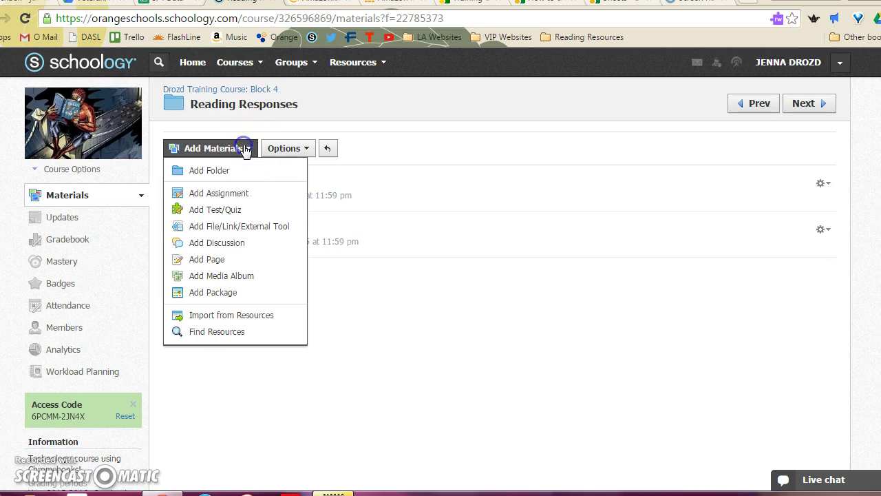
left_click(238, 194)
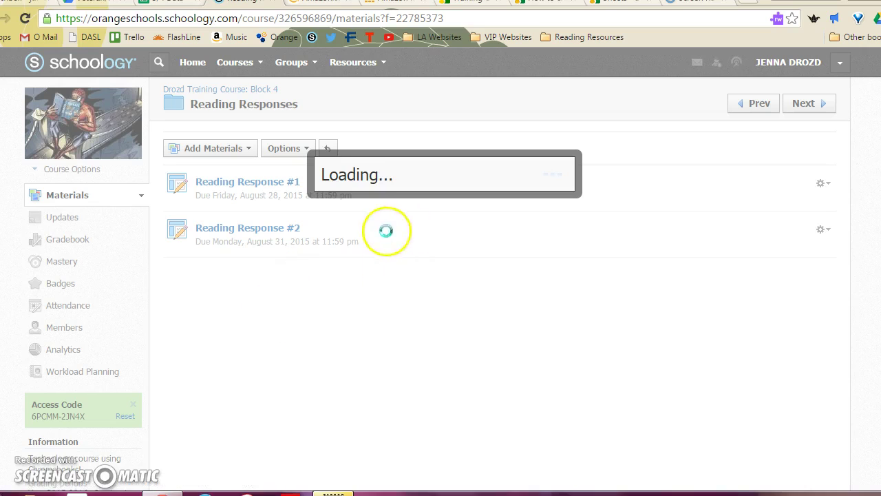
type("Reading Response #3")
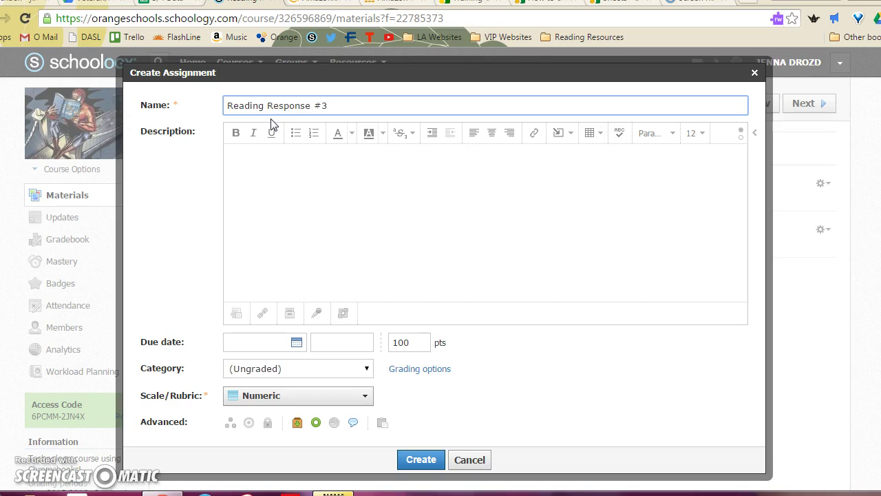
left_click(268, 205)
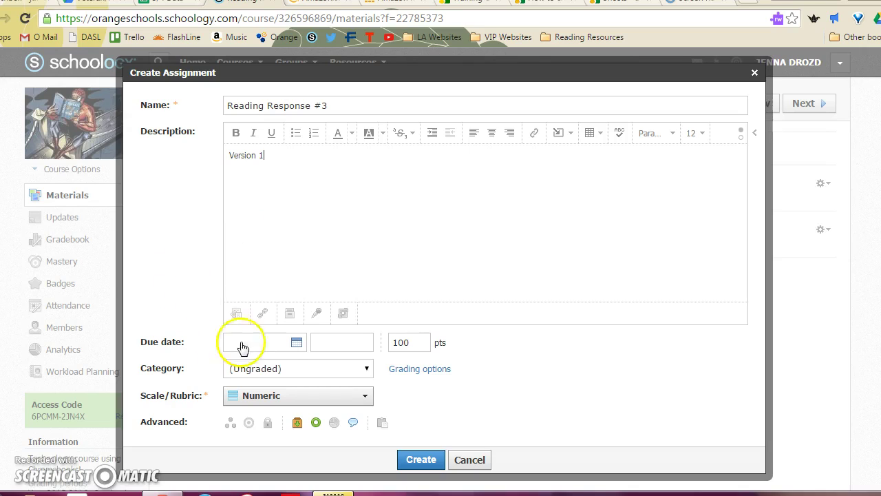
Step: Set the due date to September 2, 2015, worth 5 points, under Classwork
left_click(296, 343)
left_click(333, 372)
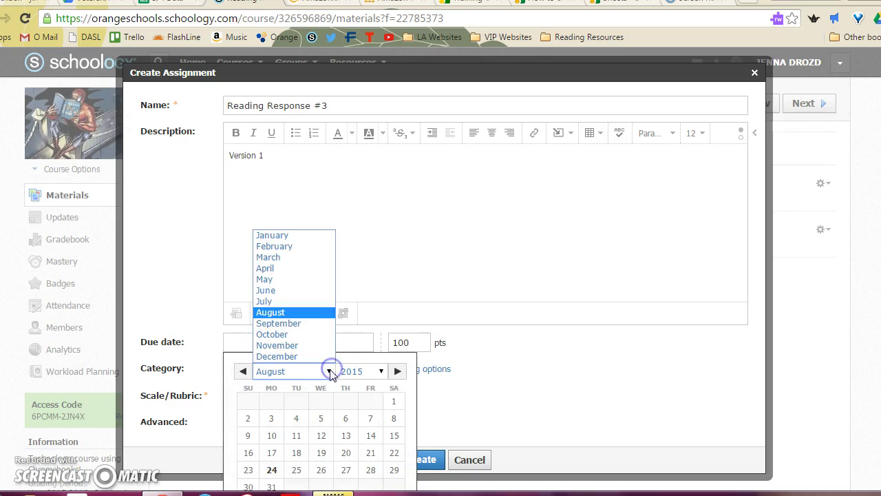
left_click(315, 325)
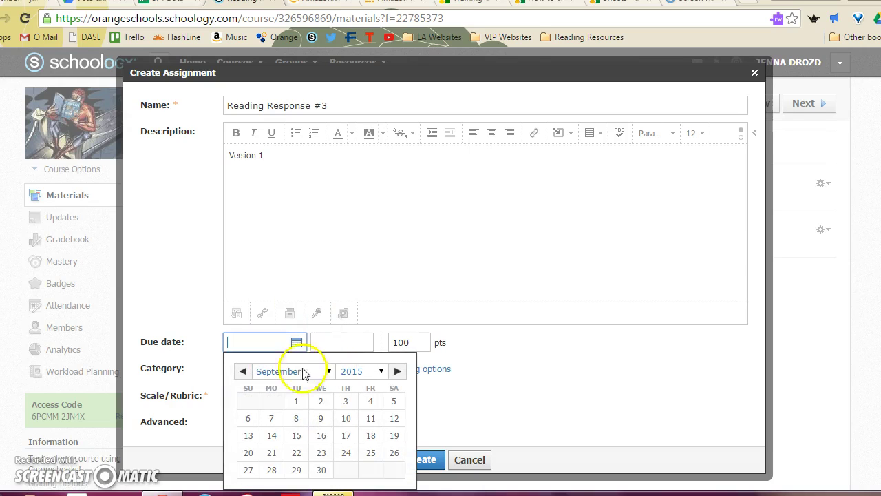
left_click(320, 400)
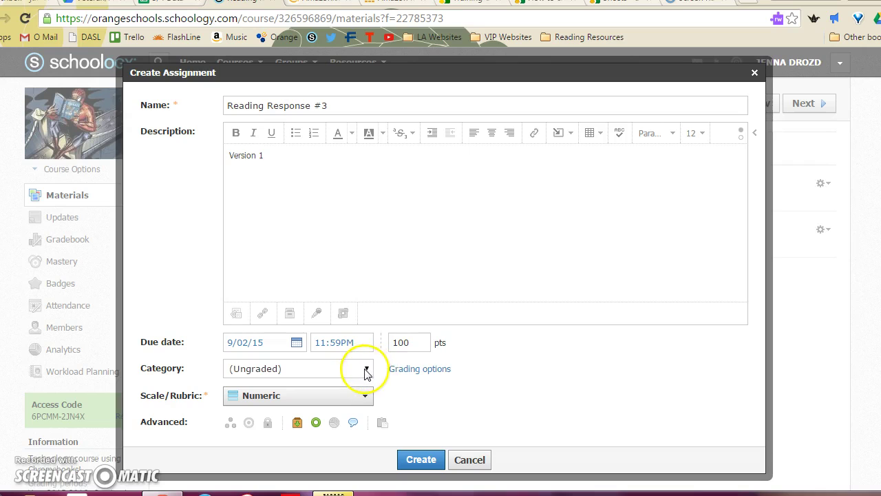
double_click(409, 345)
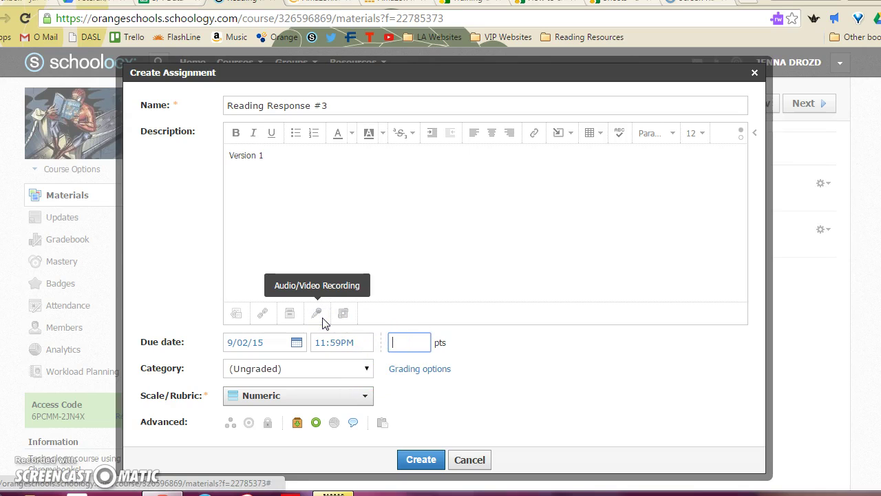
left_click(351, 368)
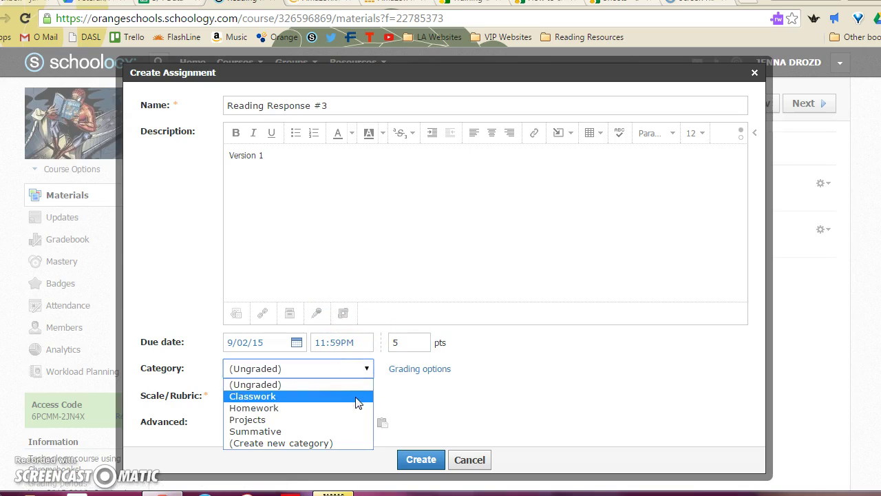
left_click(357, 400)
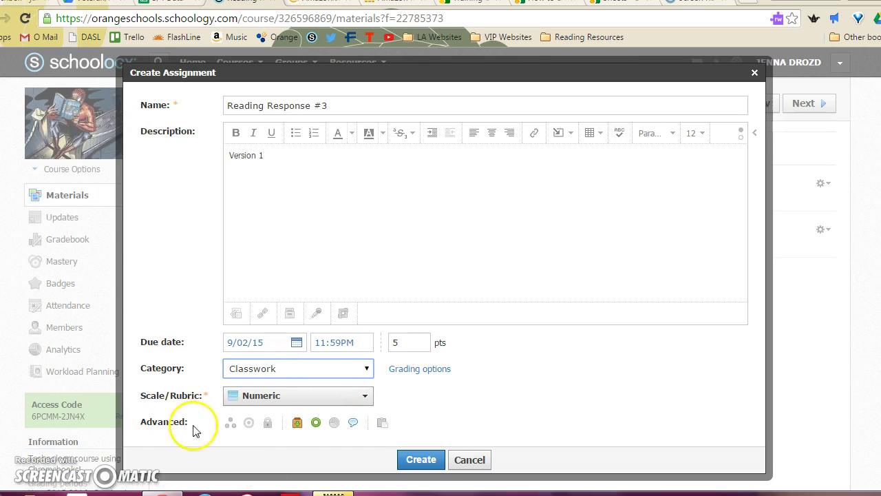
Step: Individually assign the assignment to one student and create it
left_click(232, 423)
left_click(242, 419)
type("ada")
left_click(278, 451)
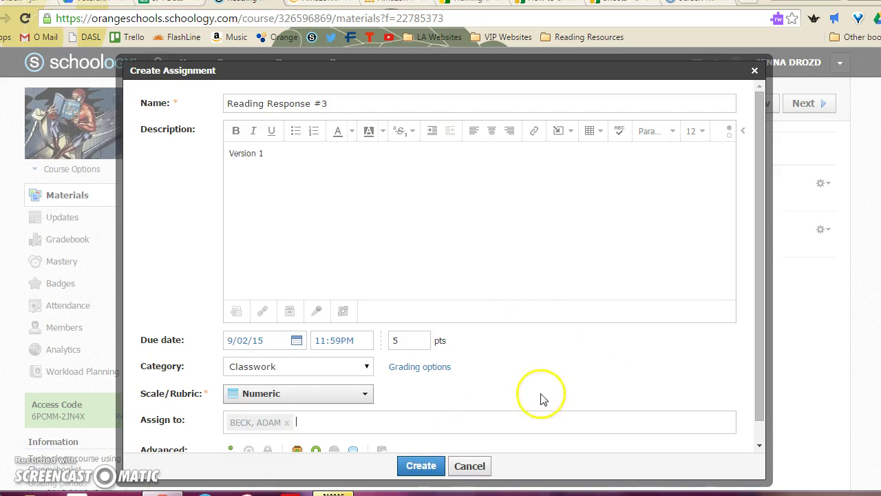
left_click(421, 465)
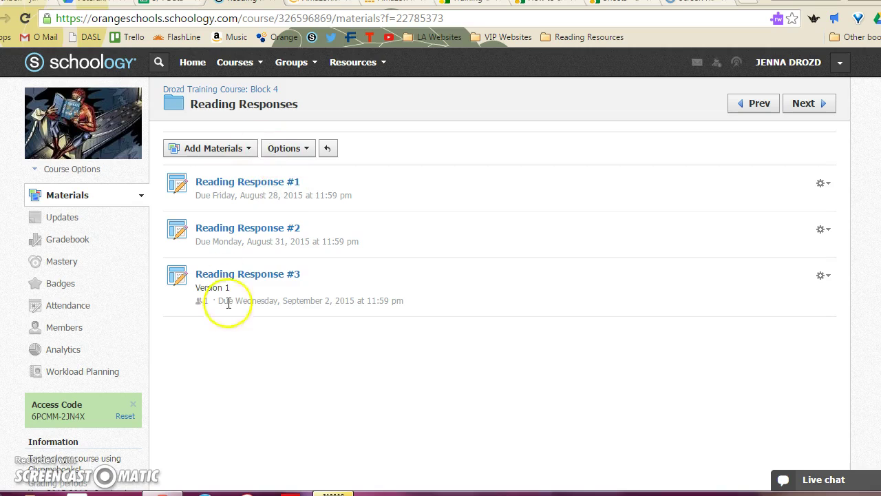
Step: Start another Reading Response #3 assignment with a Version 2 description
left_click(241, 150)
left_click(238, 193)
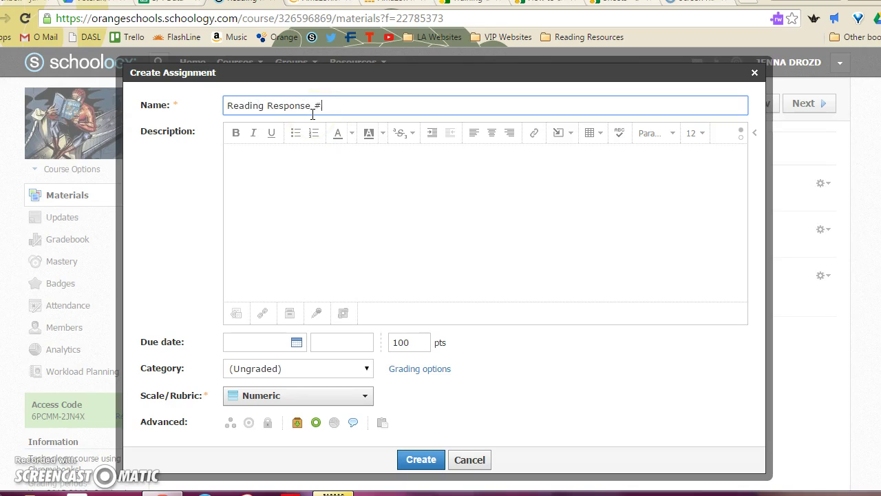
left_click(261, 221)
type("Version 2")
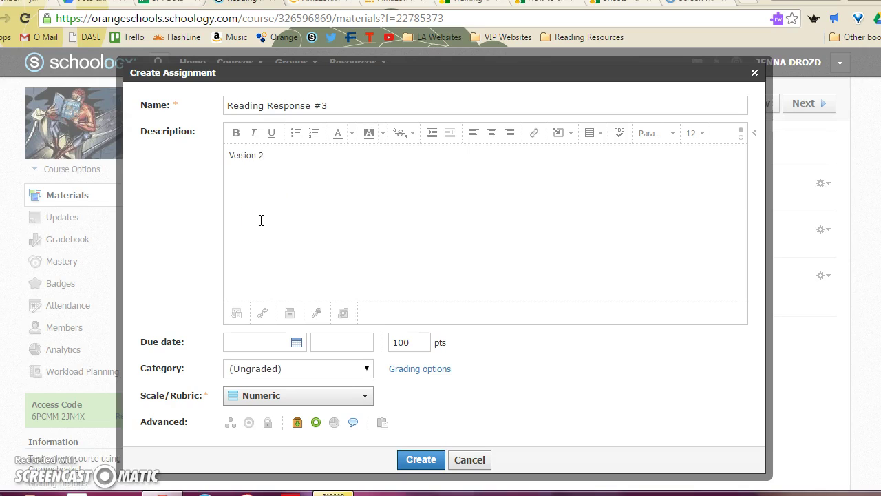
Step: Set the due date to September 3, 2015, worth 5 points, under Classwork
left_click(295, 341)
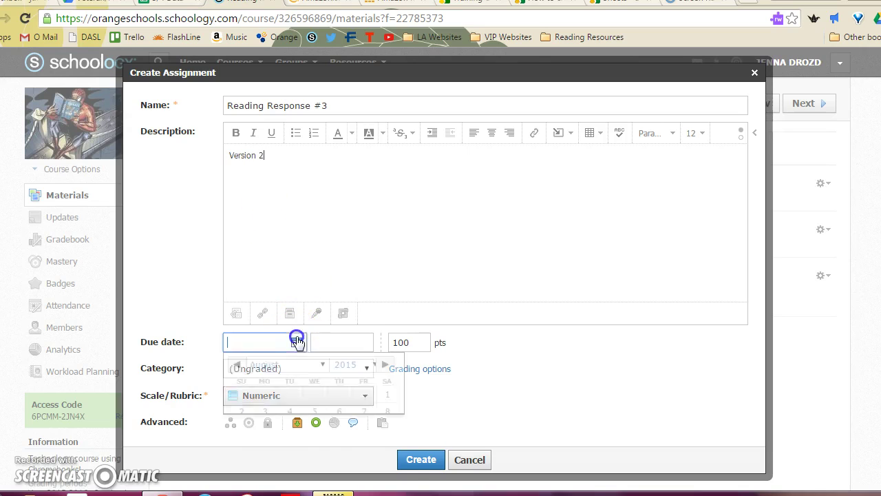
left_click(329, 373)
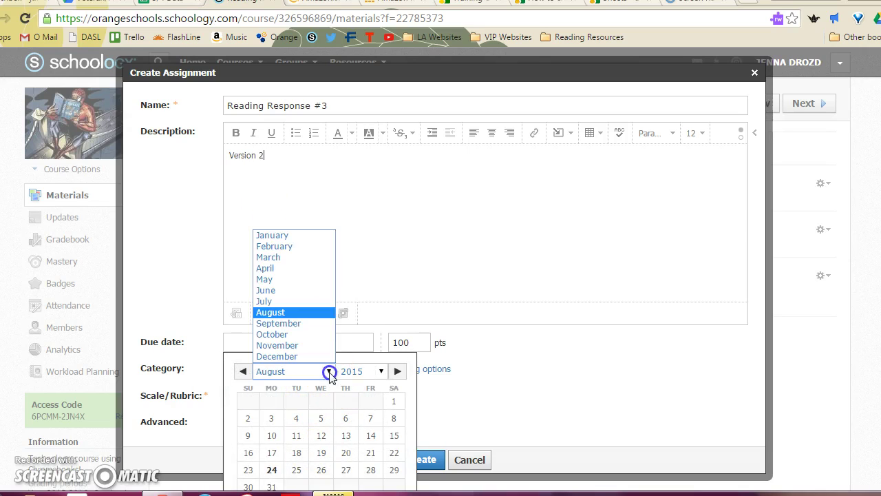
left_click(319, 324)
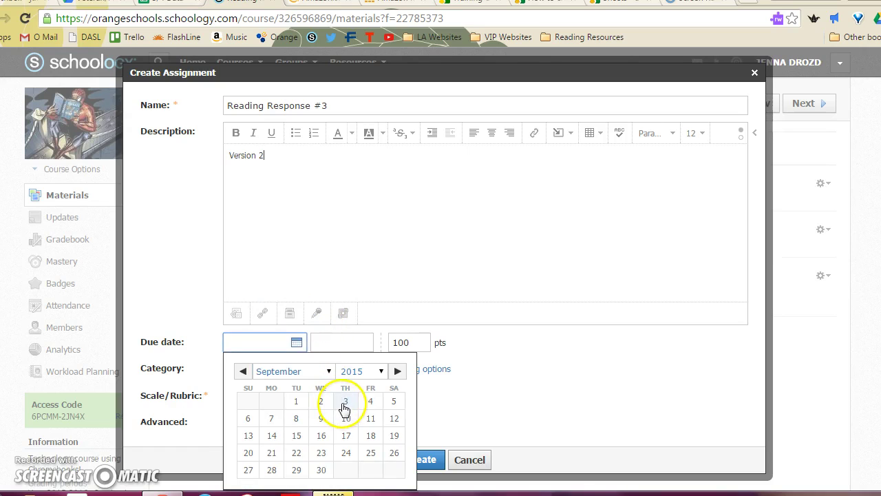
left_click(345, 407)
left_click(414, 343)
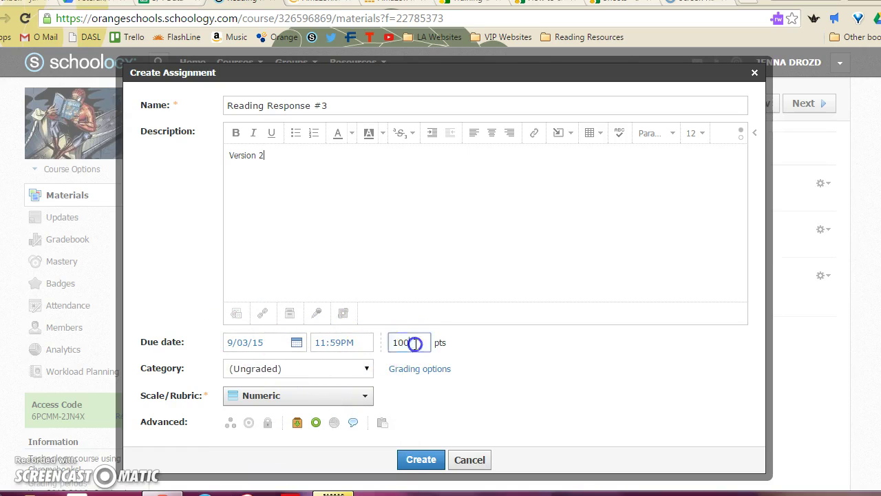
left_click(350, 368)
left_click(350, 396)
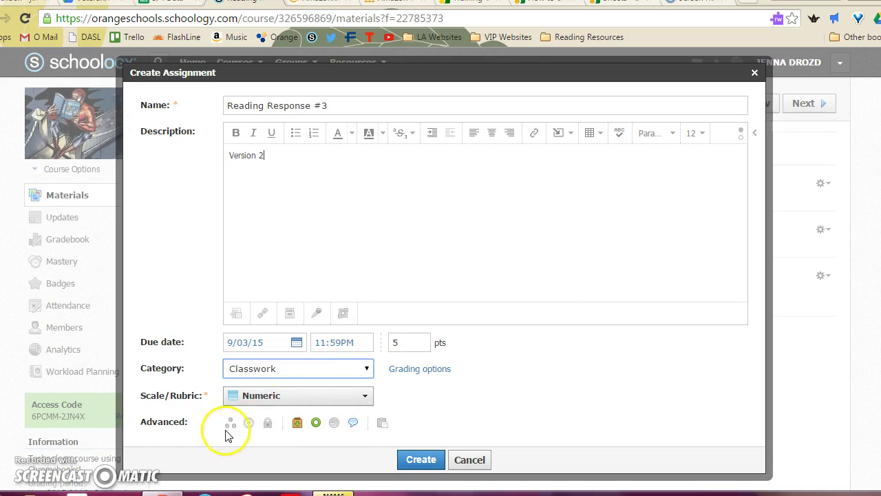
Step: Individually assign Version 2 to two students and create it
left_click(230, 423)
left_click(299, 420)
type("sta")
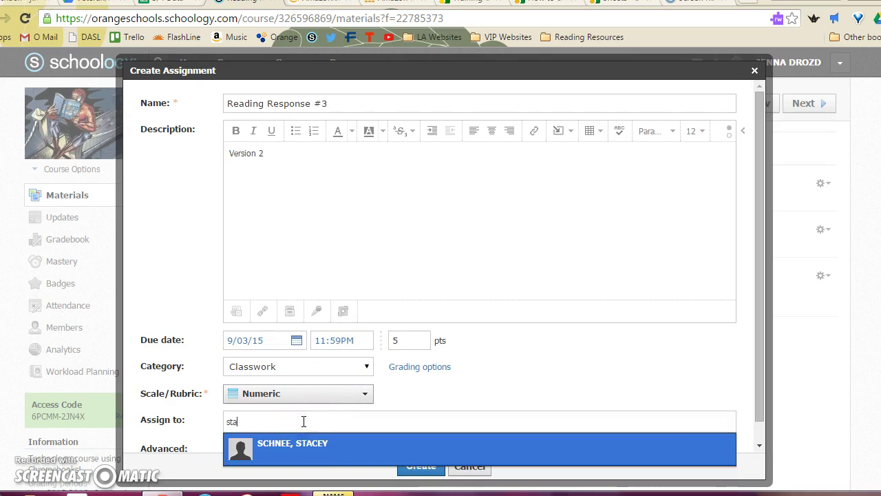
left_click(280, 448)
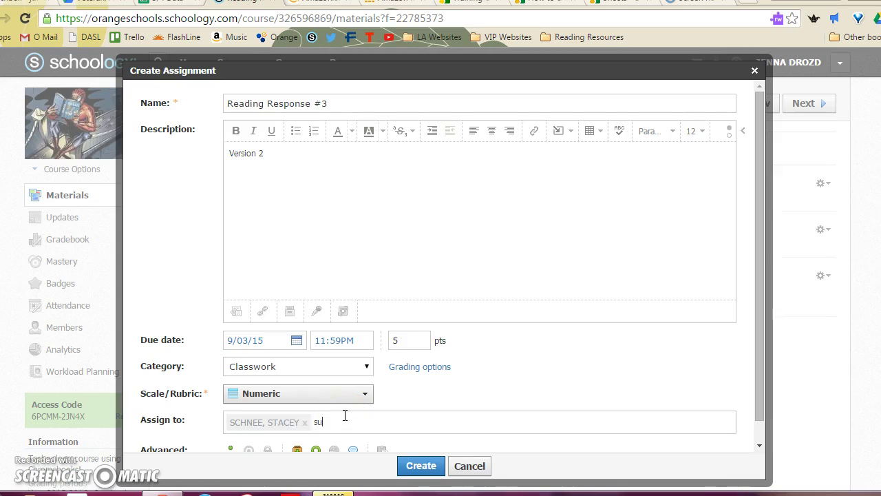
key("BackSpace")
left_click(348, 443)
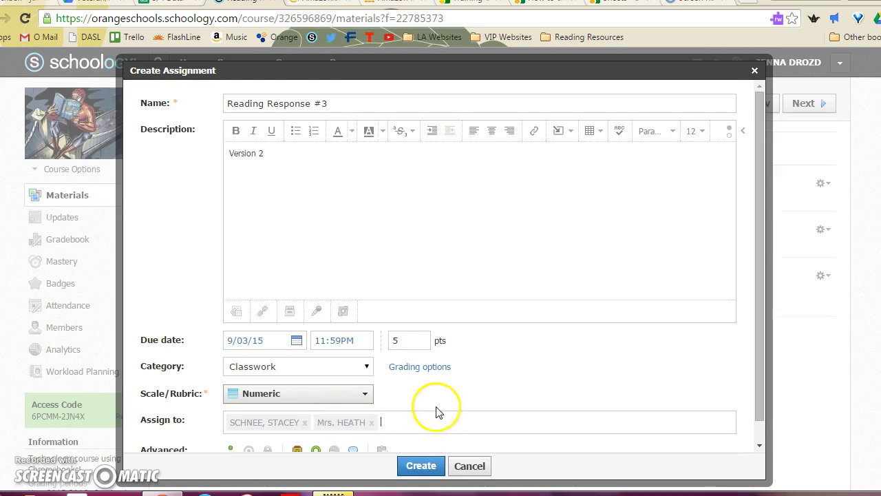
scroll(437, 409, "down", 1)
left_click(420, 466)
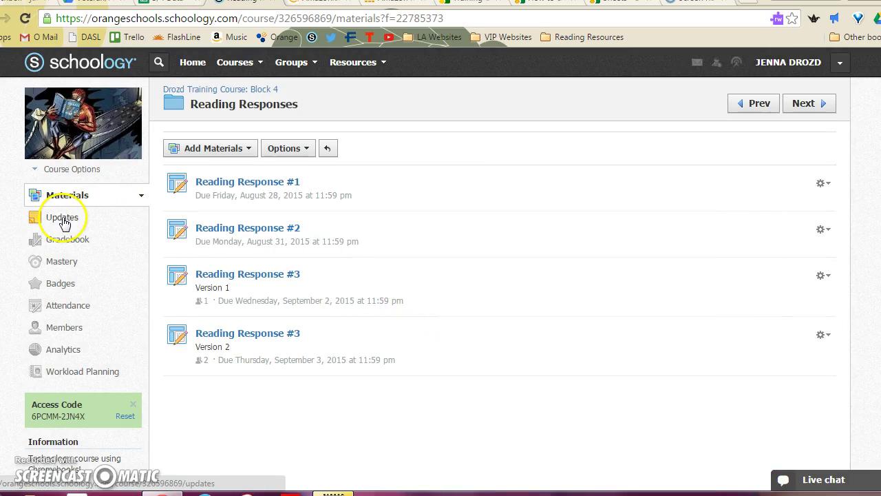
left_click(64, 218)
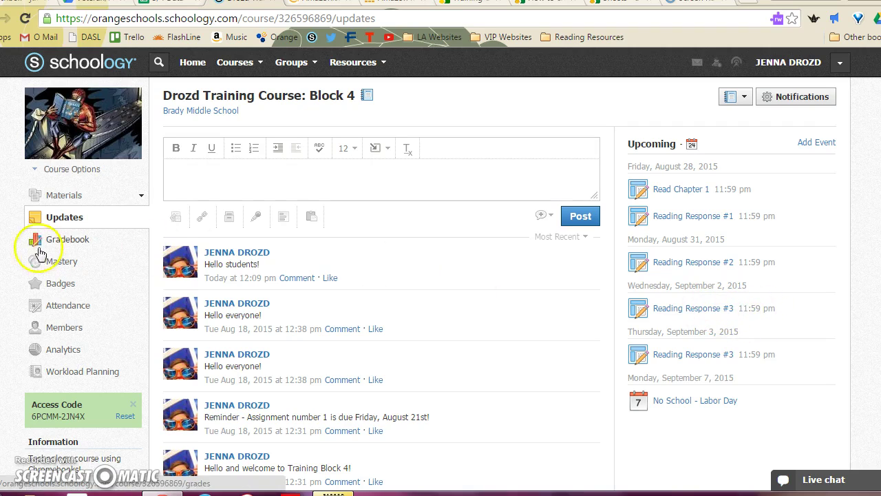
left_click(141, 196)
left_click(116, 239)
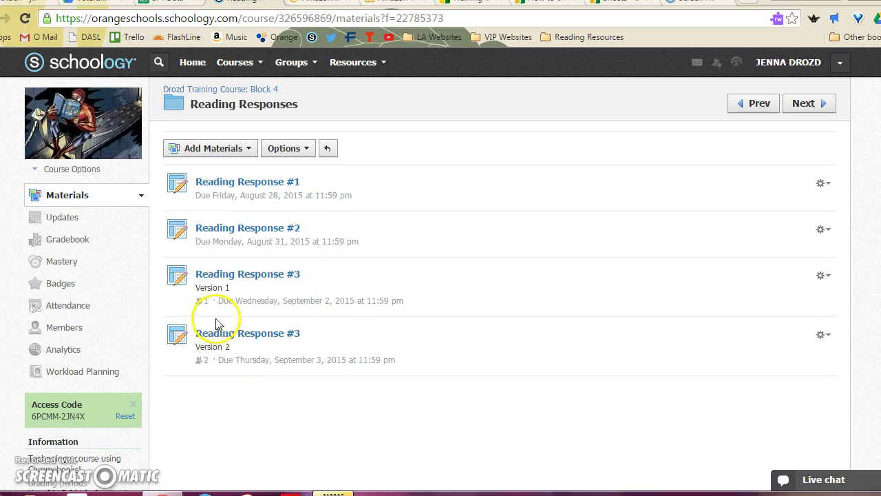
Step: Open the first student's grade report from the gradebook and look over Quarter 1 classwork and homework
left_click(89, 242)
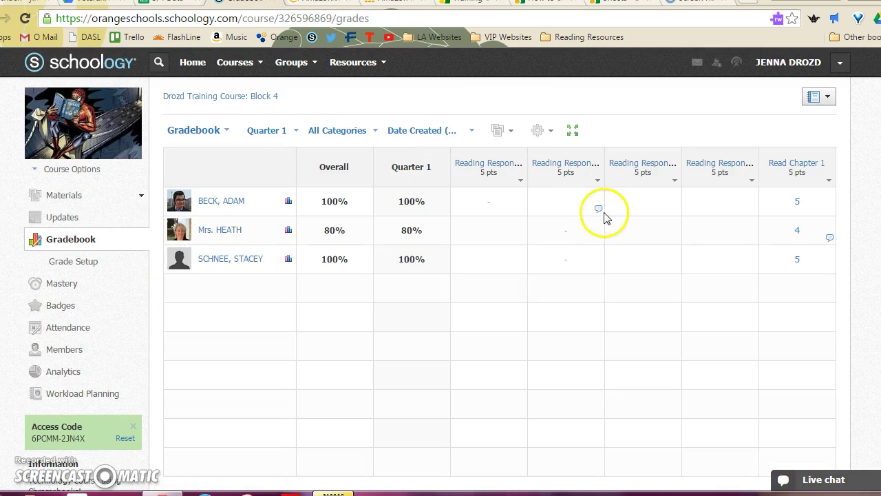
mouse_move(490, 169)
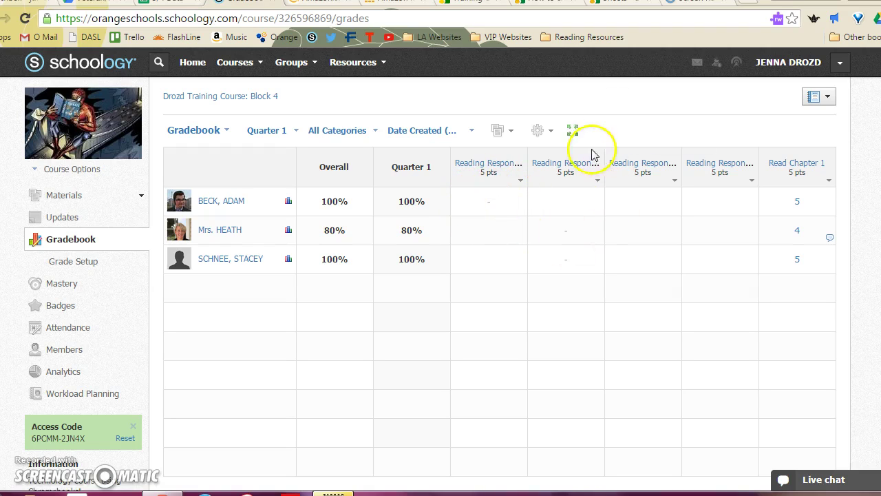
mouse_move(570, 171)
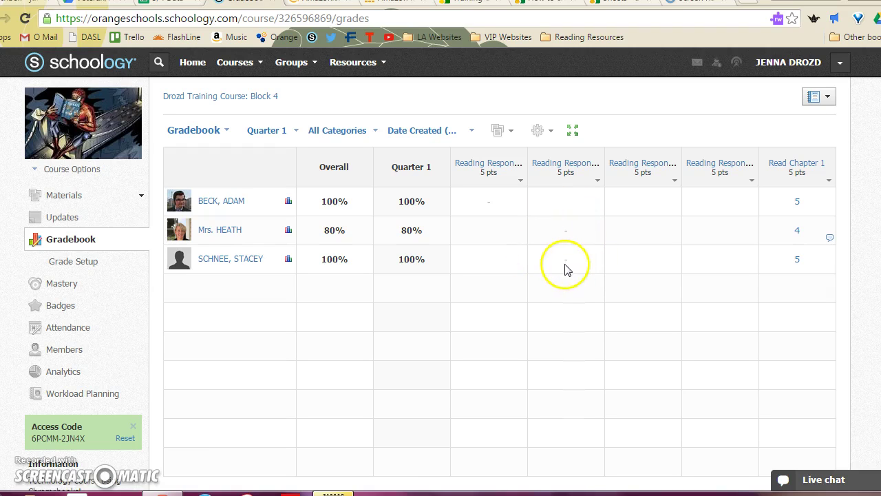
left_click(569, 205)
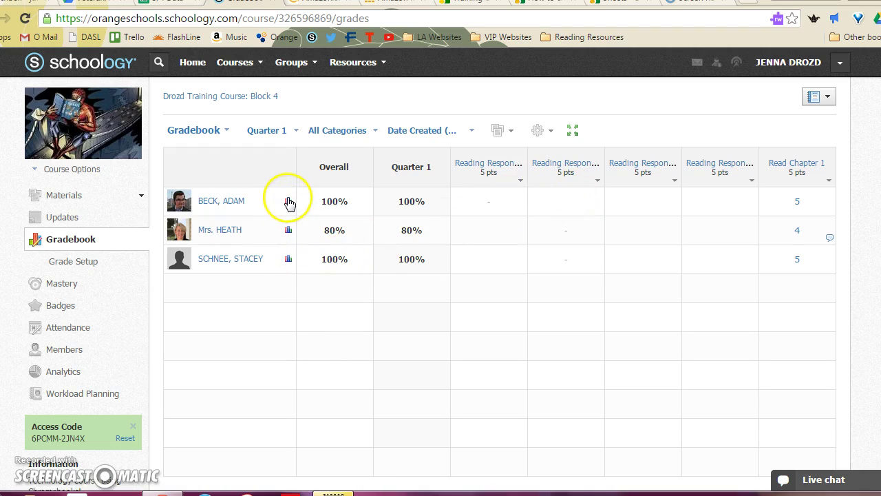
left_click(288, 202)
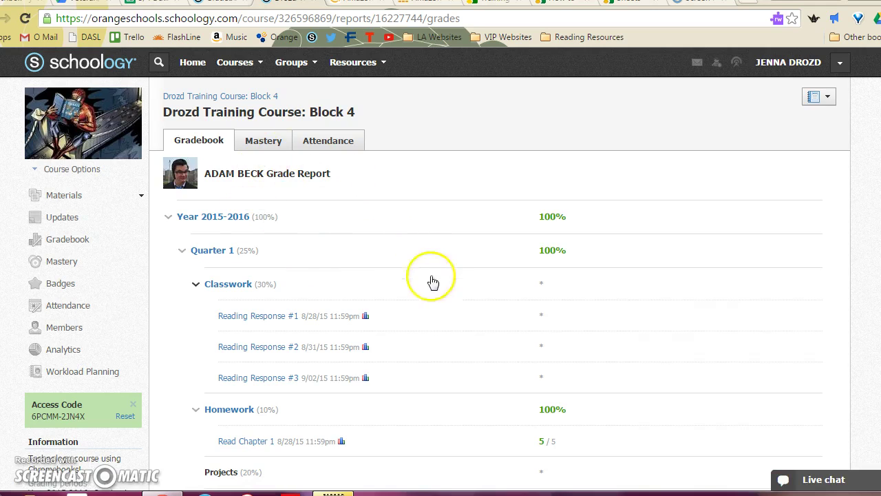
scroll(433, 282, "down", 1)
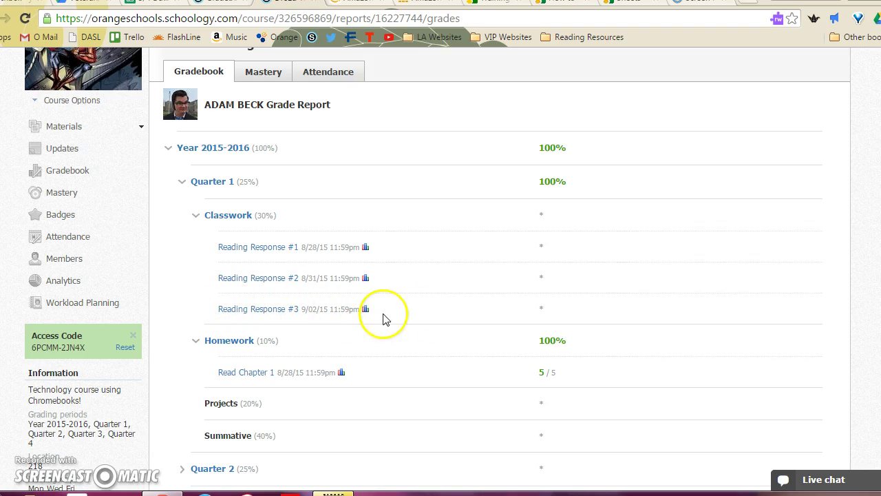
scroll(414, 336, "up", 1)
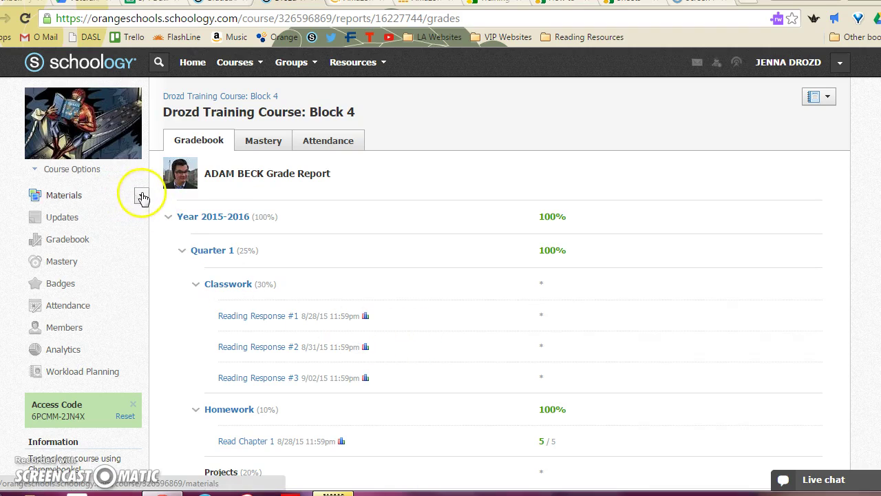
Step: Go to the Reading Responses folder, starting and then cancelling a new folder
left_click(142, 198)
left_click(86, 241)
left_click(234, 150)
left_click(240, 152)
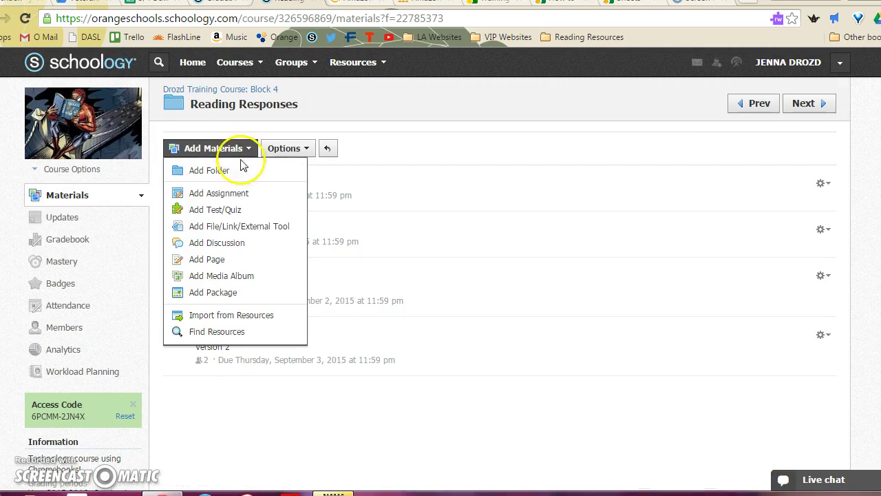
left_click(206, 170)
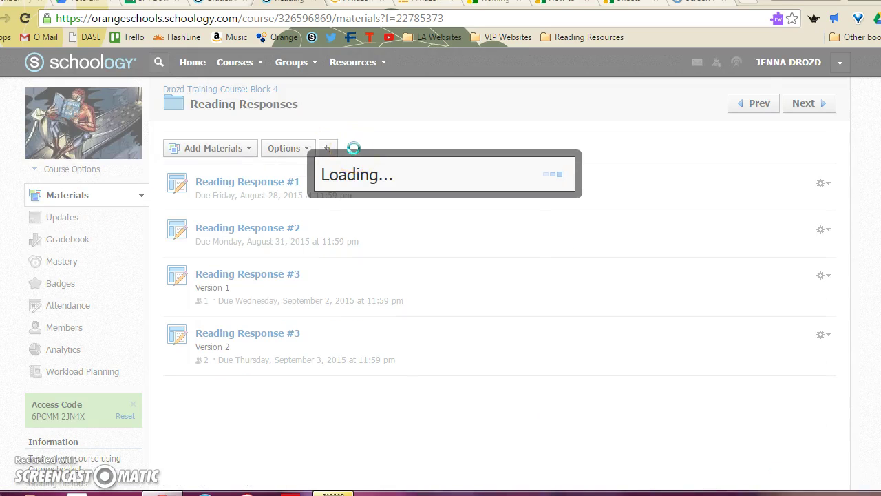
left_click(468, 435)
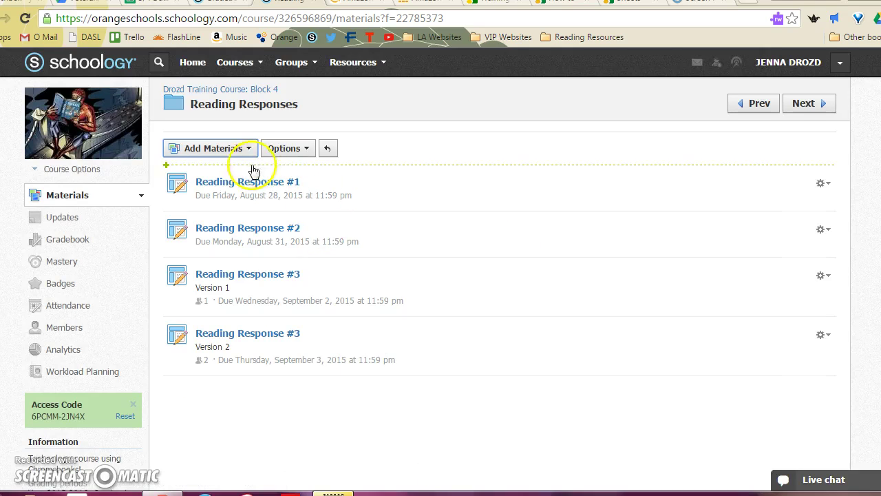
Step: Switch to the Outsiders folder and begin adding a new discussion
left_click(141, 194)
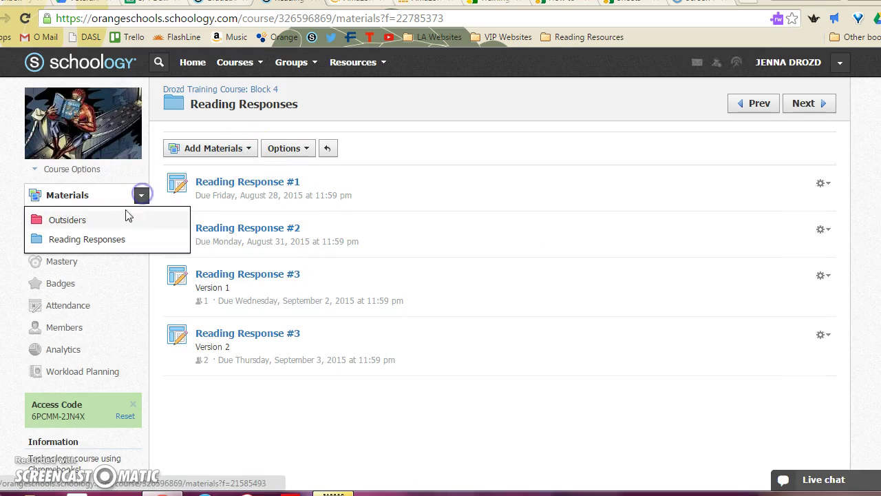
left_click(112, 220)
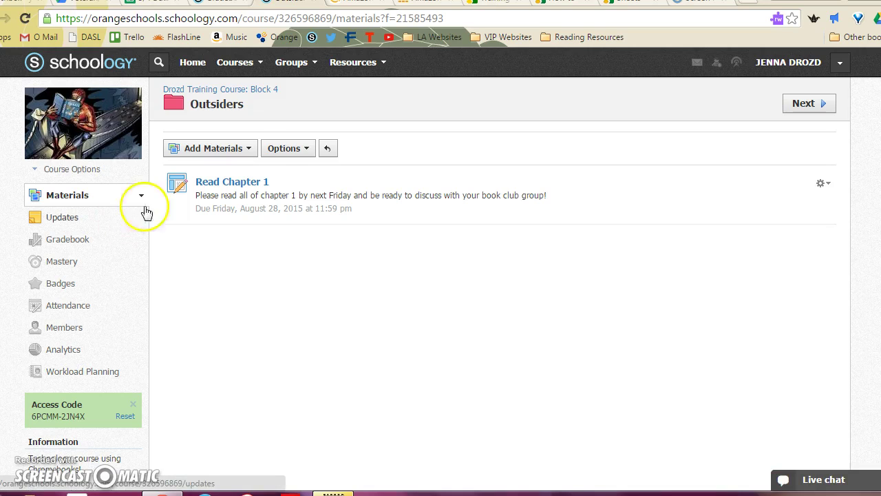
left_click(237, 148)
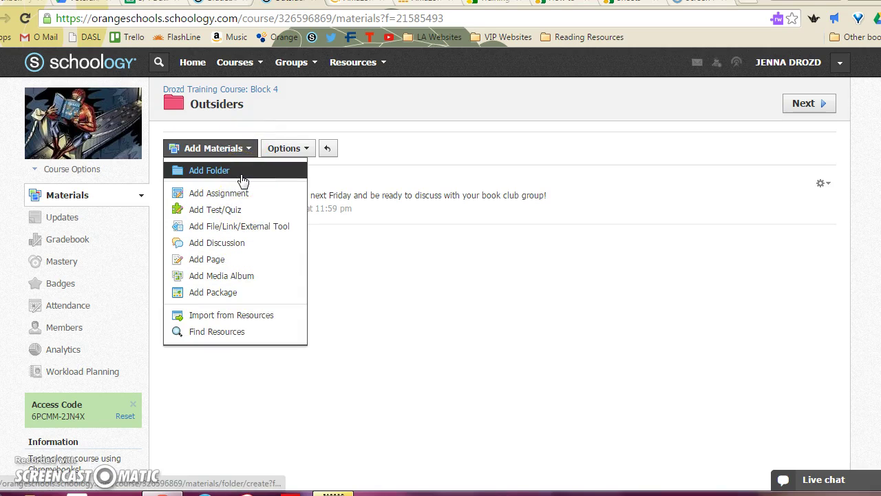
left_click(245, 242)
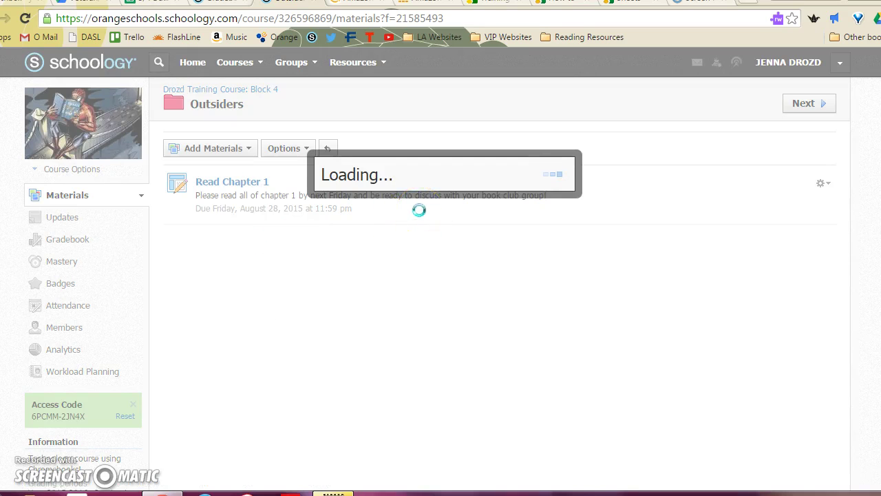
Step: Give Discussion #1 a title and description, due 8/28/15, graded under Homework
left_click(286, 111)
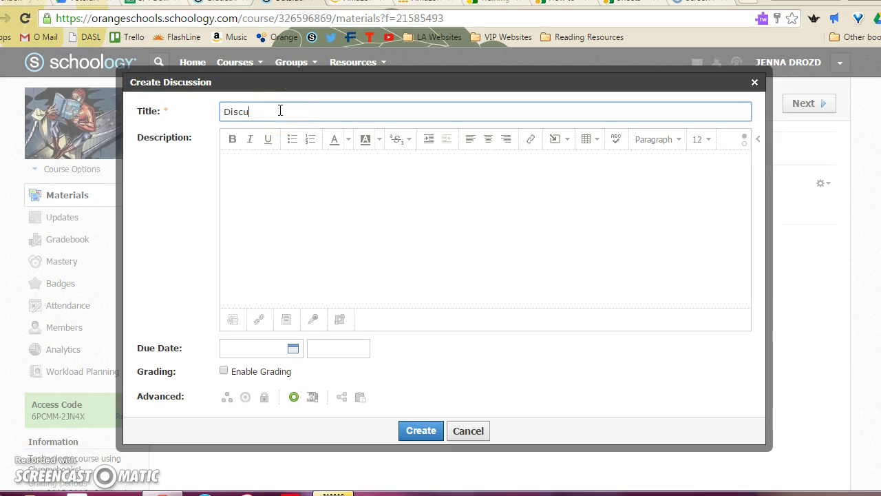
left_click(287, 244)
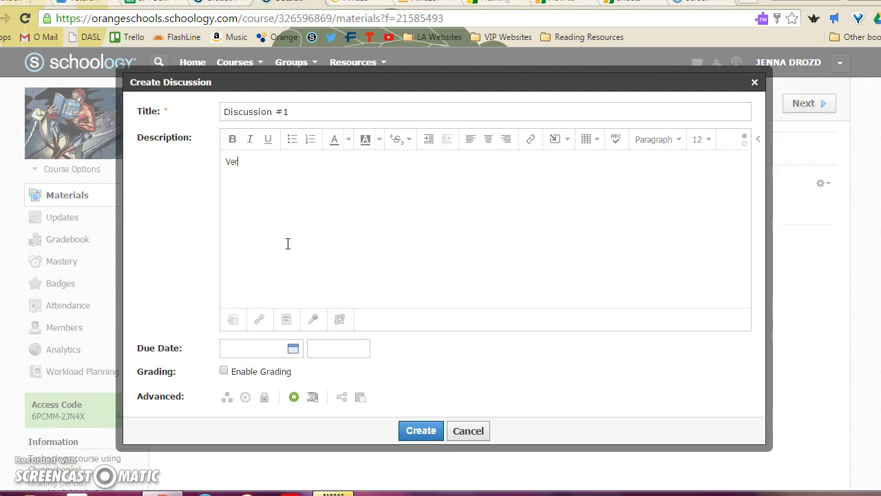
left_click(293, 352)
left_click(372, 319)
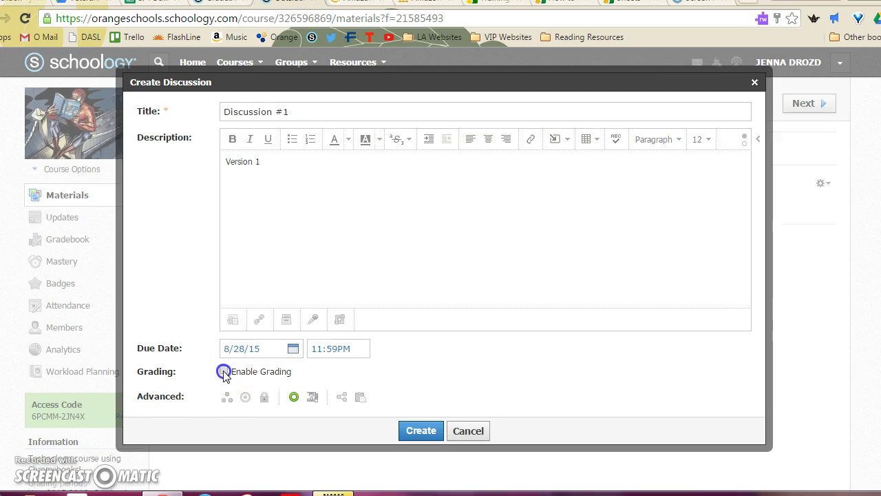
left_click(224, 372)
scroll(481, 396, "down", 1)
left_click(357, 347)
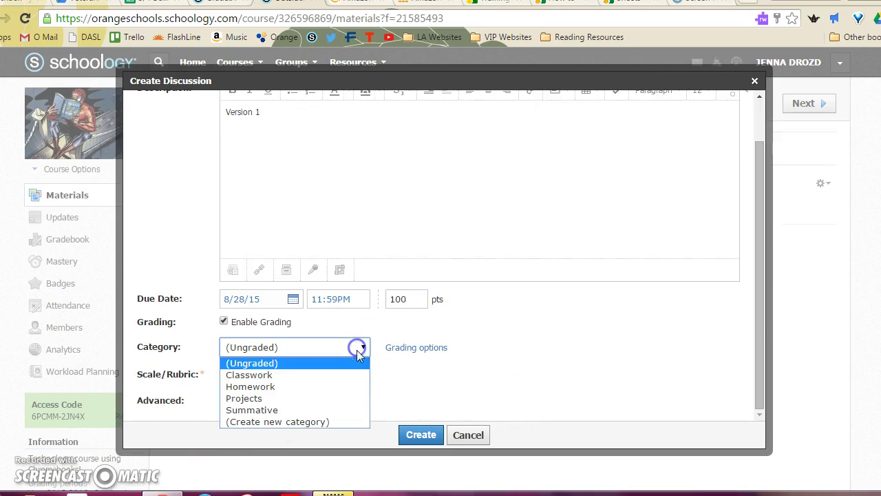
left_click(344, 390)
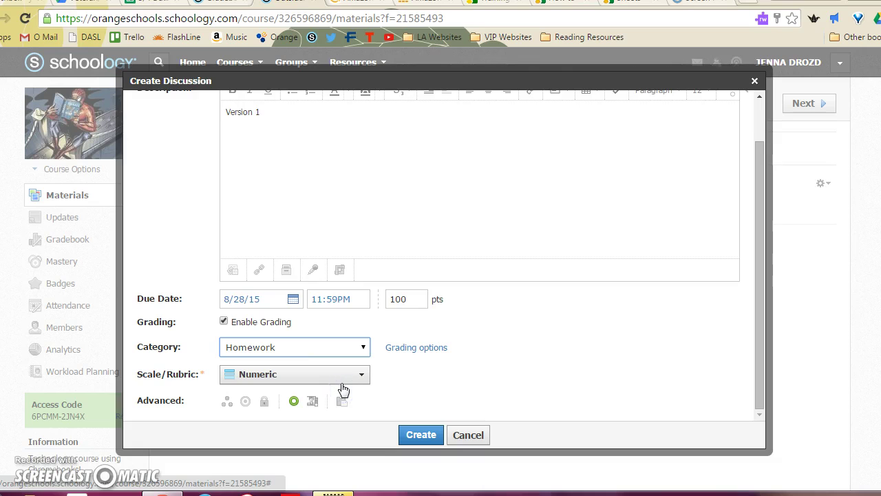
Step: Individually assign the discussion to one student, fixing a mistyped address, and create it
left_click(227, 401)
scroll(300, 404, "down", 2)
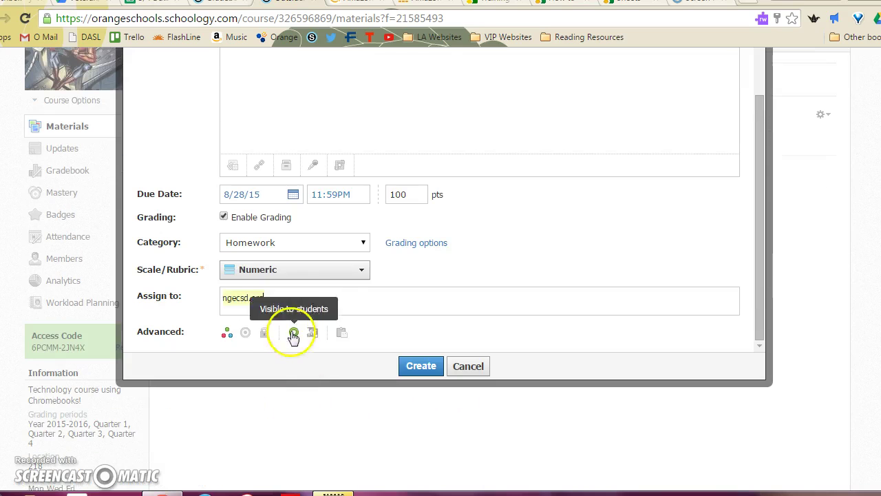
left_click_drag(294, 298, 92, 281)
left_click(282, 293)
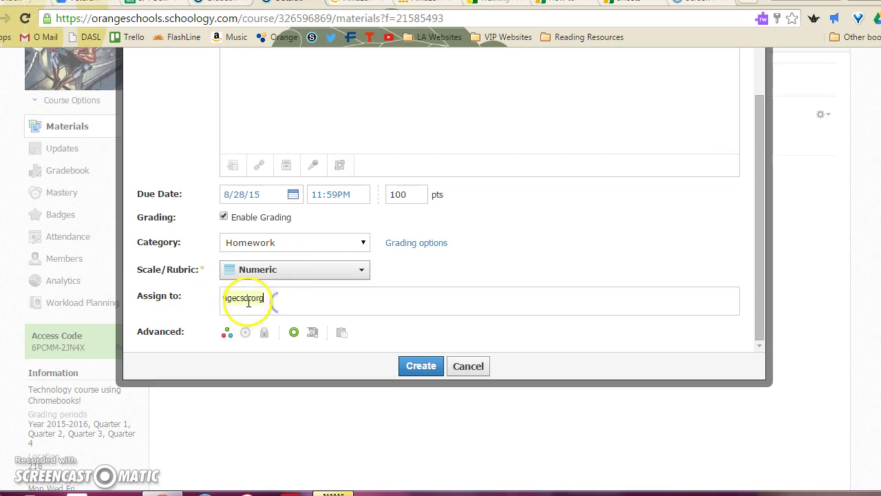
left_click(228, 297)
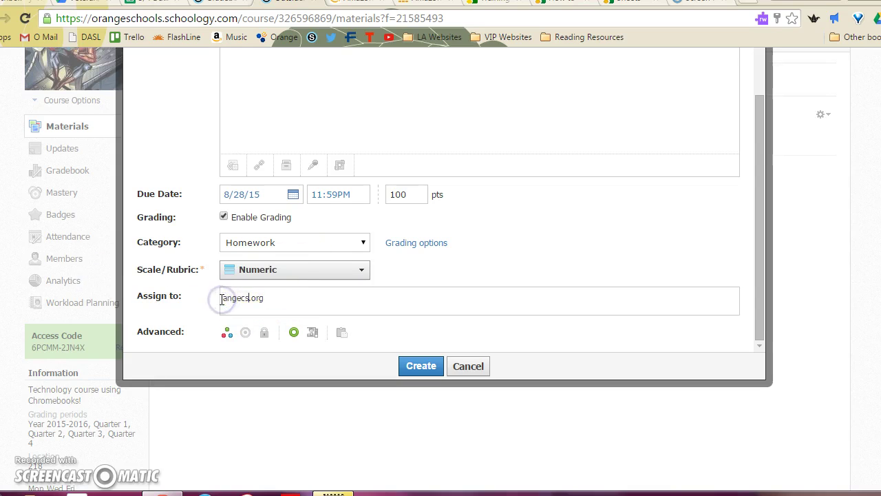
left_click(269, 301)
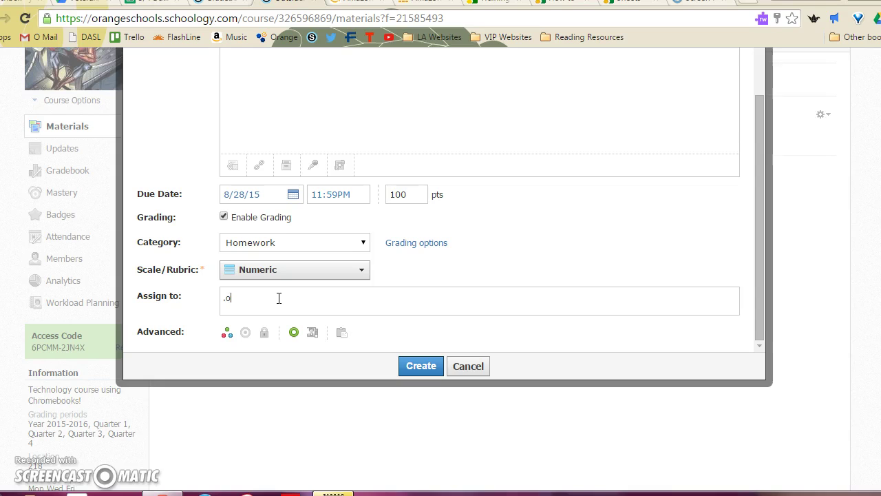
key("BackSpace")
key("BackSpace")
type("ada")
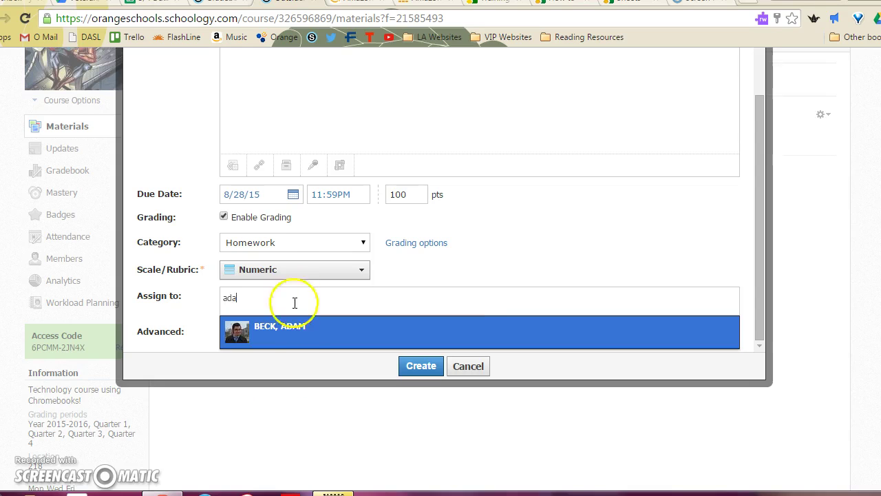
left_click(294, 332)
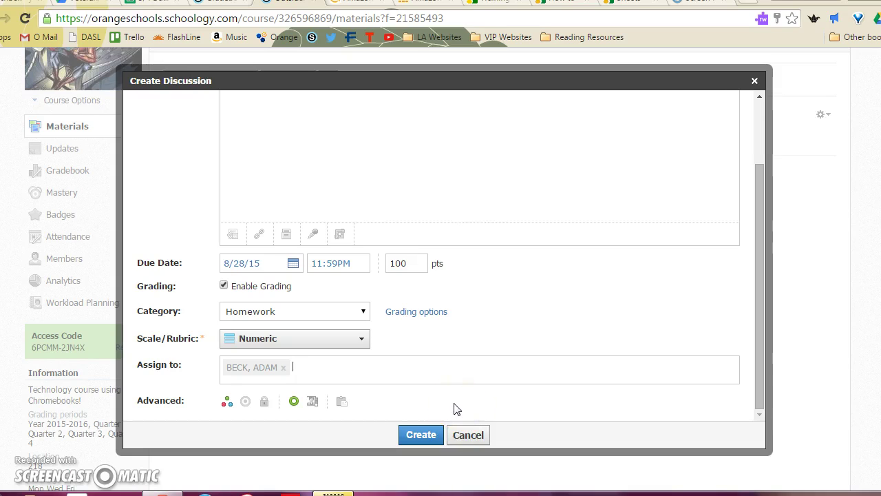
left_click(425, 433)
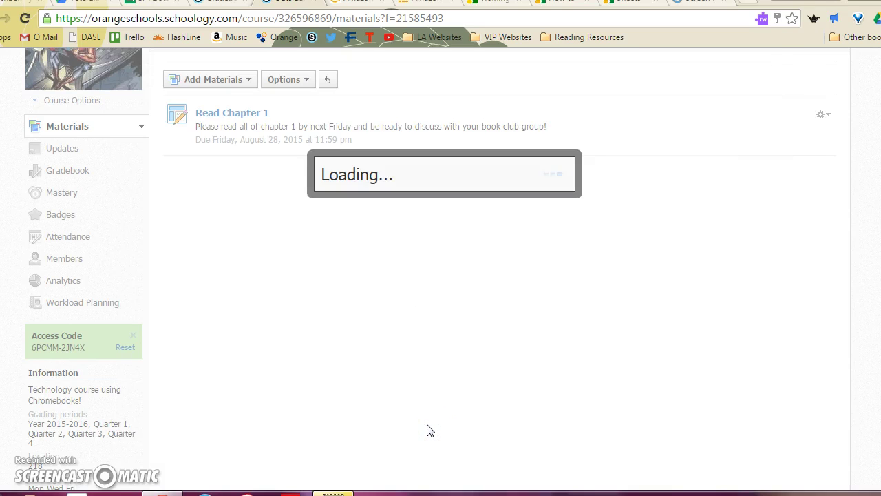
Step: Dismiss the save-password prompt and start a second 'Discussion #1' with a Version #2 description
left_click(738, 103)
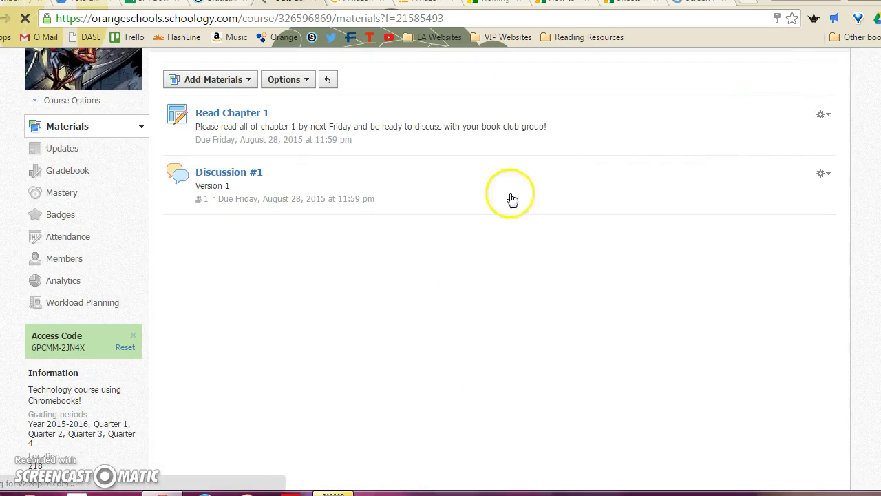
left_click(245, 79)
left_click(216, 172)
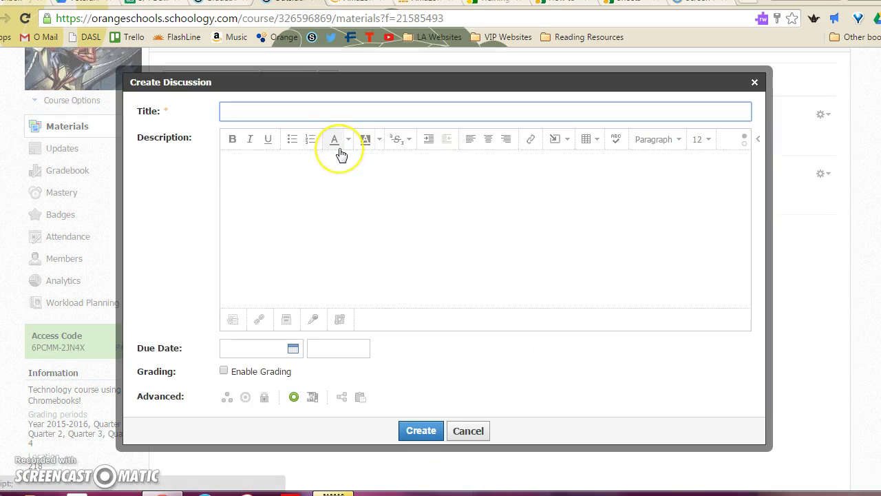
type("Discuss")
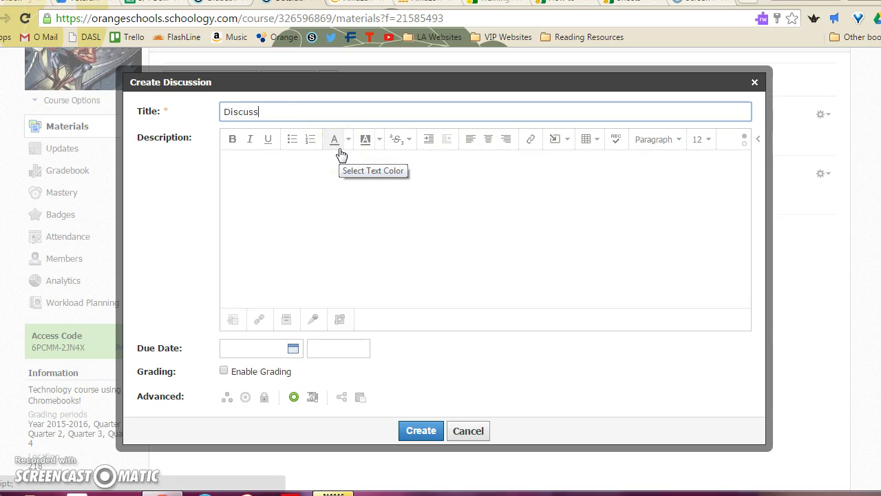
type("ion #1")
left_click(347, 216)
type("Version #2")
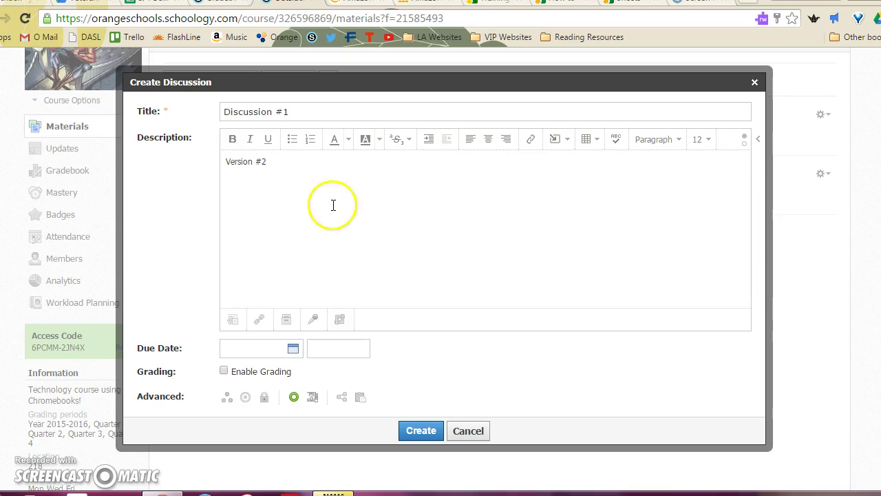
Step: Set it due August 28, graded under Homework, and adjust the 100-point value
left_click(293, 349)
left_click(367, 323)
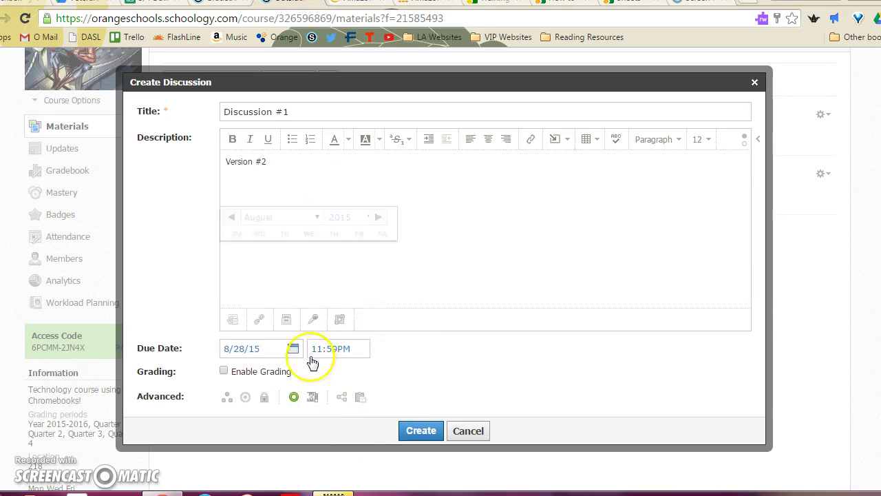
left_click(224, 371)
left_click(331, 398)
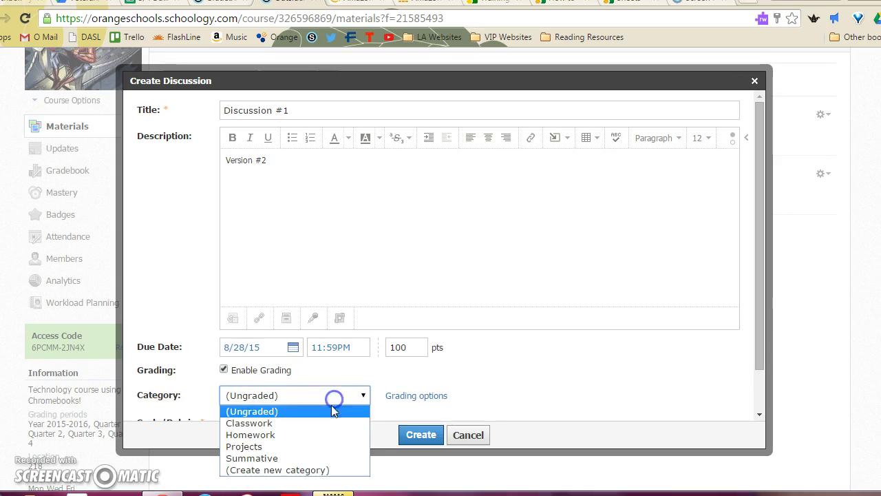
left_click(322, 433)
left_click_drag(419, 349, 283, 344)
scroll(386, 361, "down", 3)
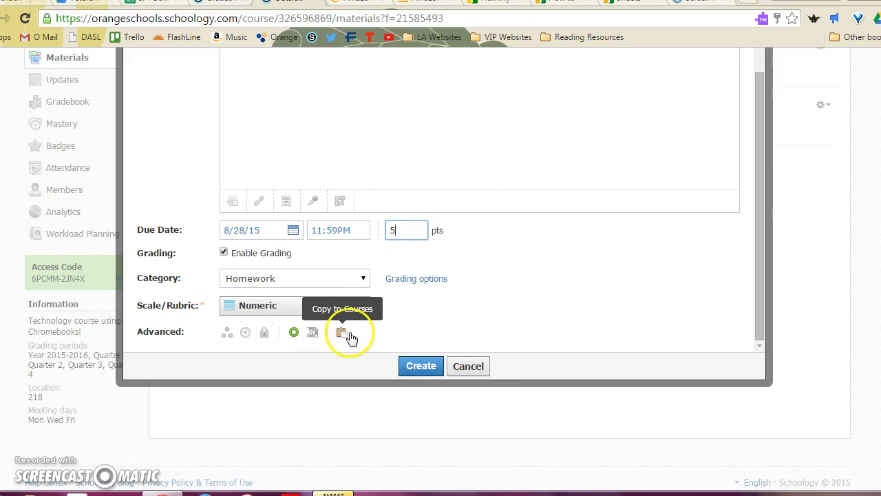
Step: Individually assign Version #2 to two members, create it, and decline saving the password
left_click(224, 335)
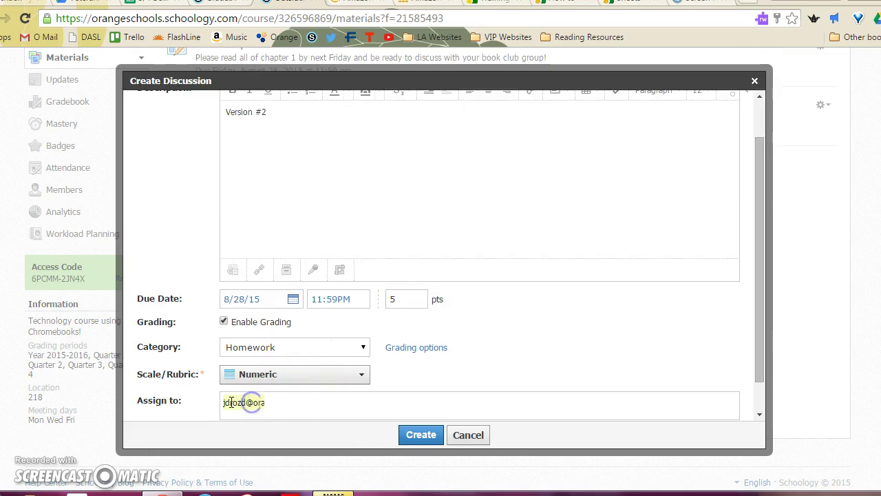
key("BackSpace")
key("BackSpace")
key("BackSpace")
key("BackSpace")
key("BackSpace")
key("BackSpace")
key("BackSpace")
key("BackSpace")
key("BackSpace")
key("BackSpace")
key("BackSpace")
key("BackSpace")
key("BackSpace")
type("tol")
key("BackSpace")
key("BackSpace")
key("BackSpace")
type("m")
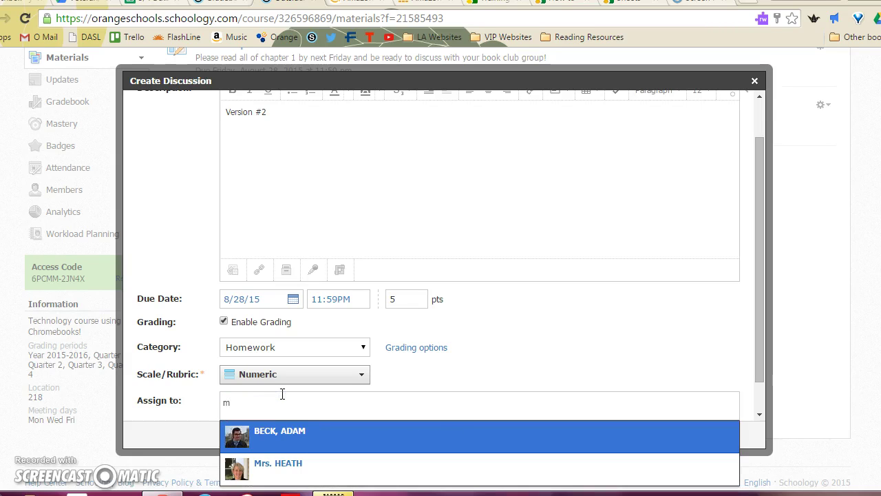
key("Down")
key("Return")
type("st")
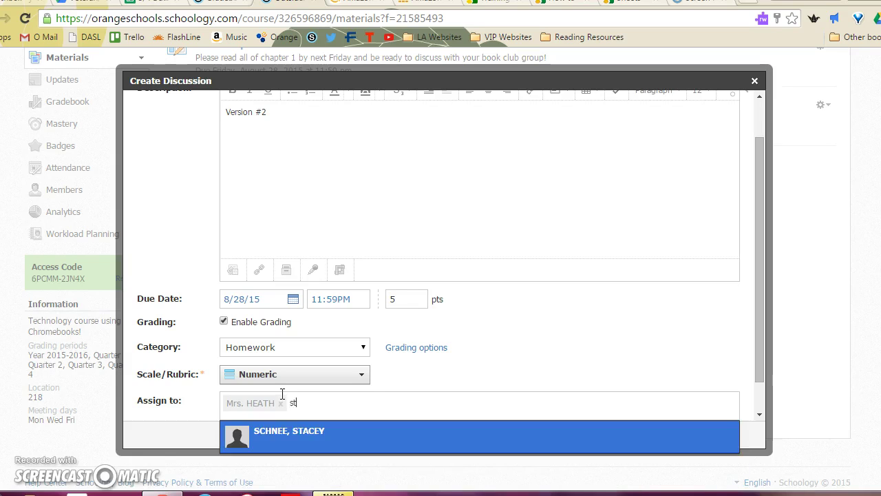
key("Return")
left_click(415, 439)
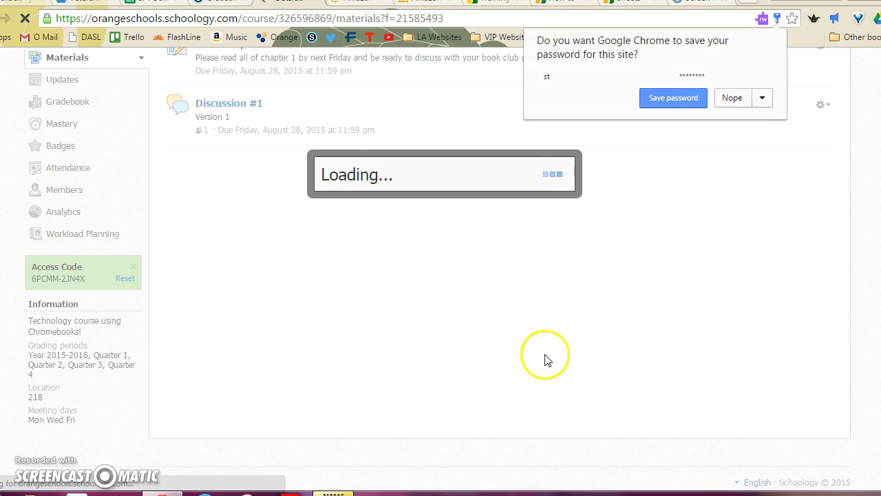
left_click(732, 100)
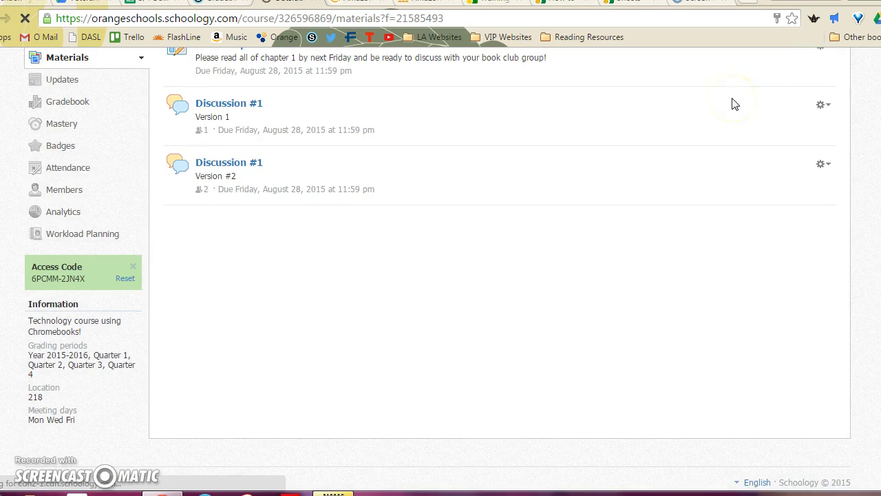
Step: Post the comment 'Welcome to our discussion!' on Discussion #1 Version 1
left_click(234, 109)
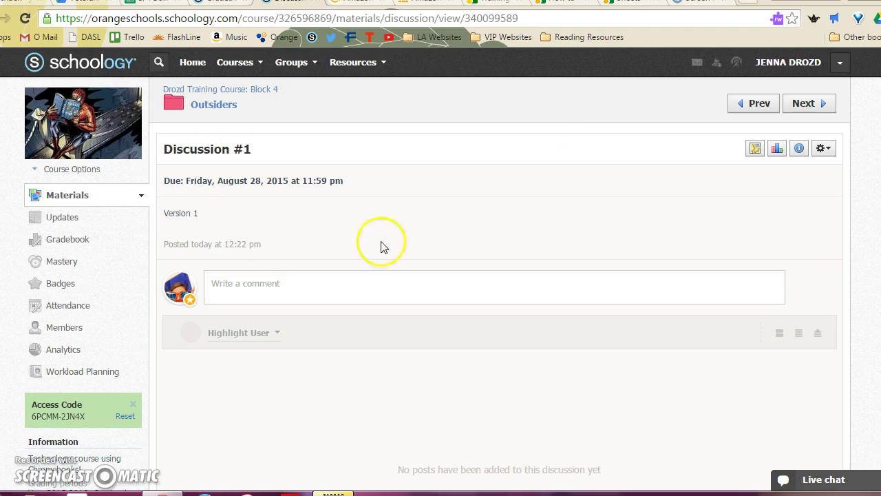
left_click(293, 283)
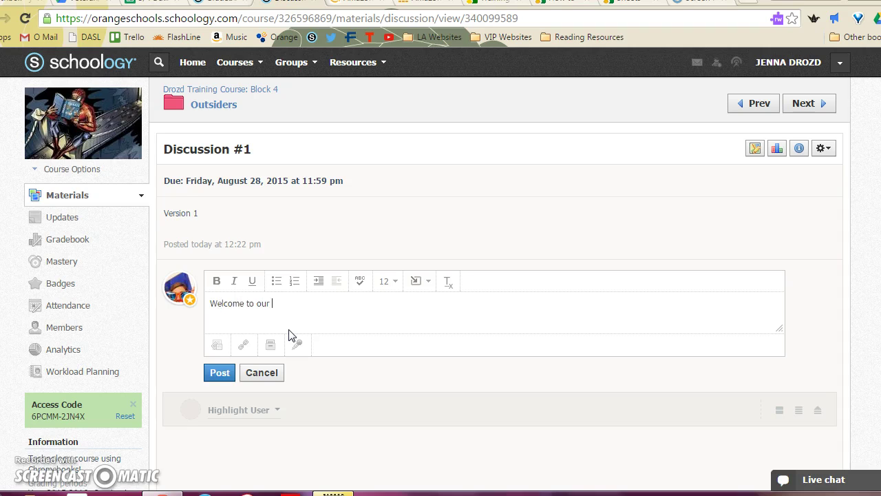
left_click(225, 375)
scroll(275, 368, "down", 3)
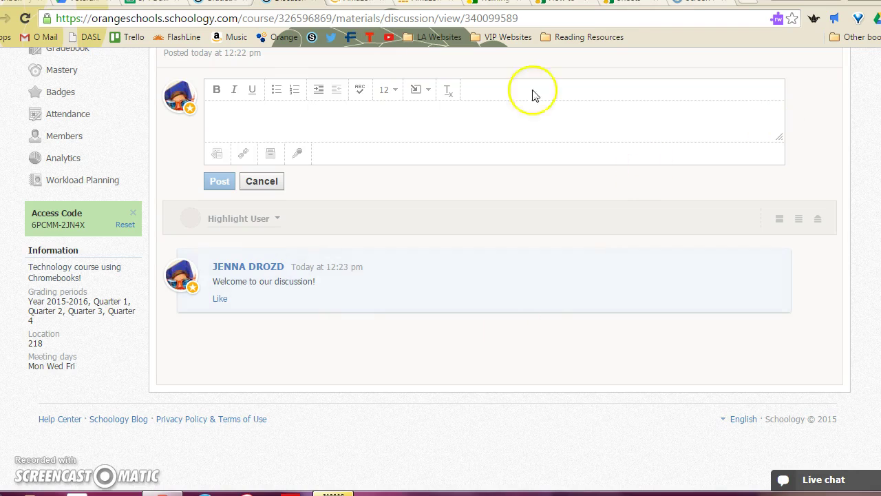
scroll(386, 406, "up", 1)
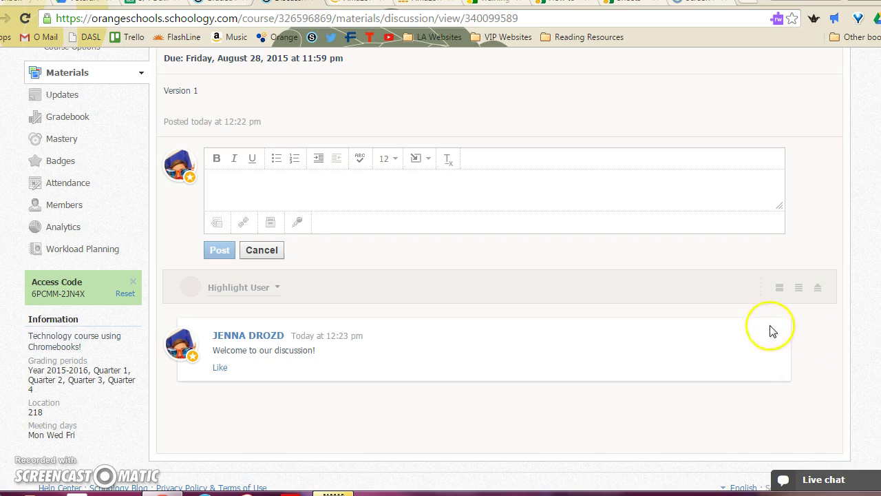
Step: Check both Discussion #1 columns in the gradebook, then open Grade Setup
left_click(63, 115)
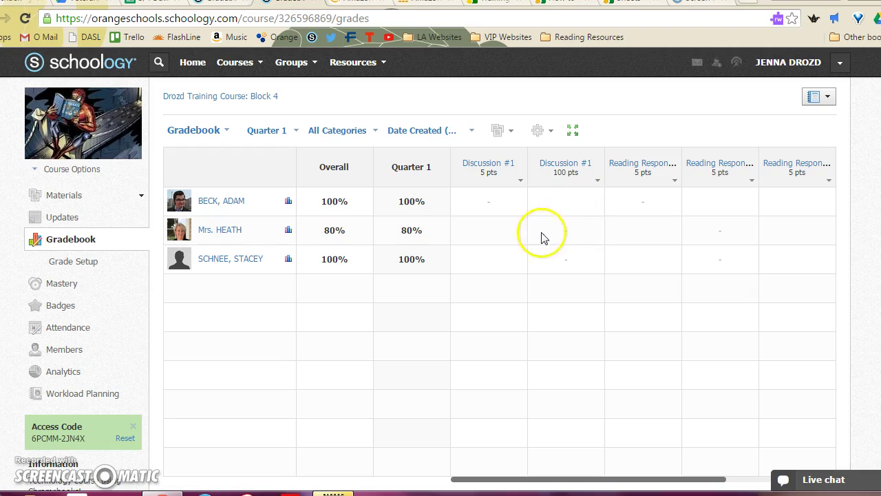
left_click(74, 260)
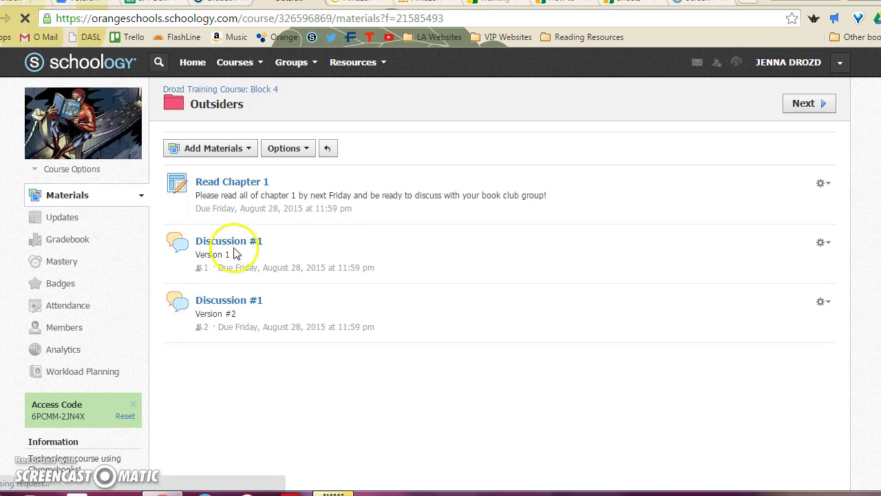
Step: Copy Discussion #1 Version 1 to Training Course: Block 3 with no folder, then open that course
left_click(823, 242)
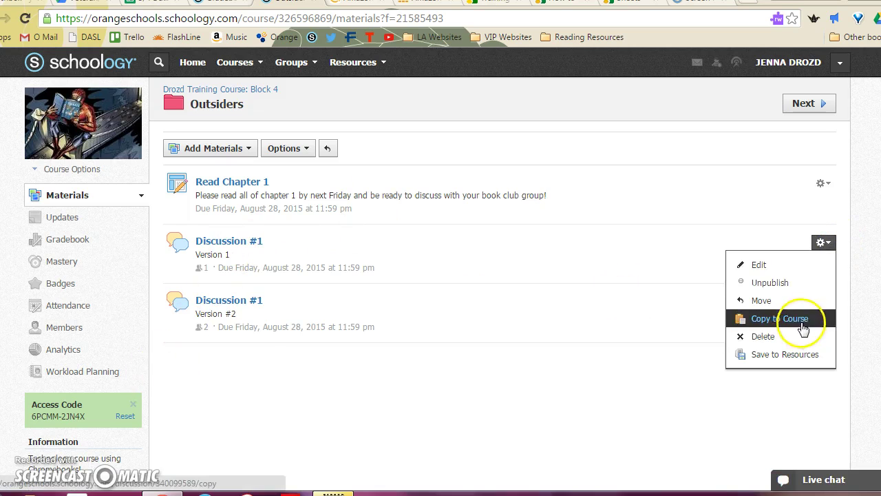
left_click(804, 317)
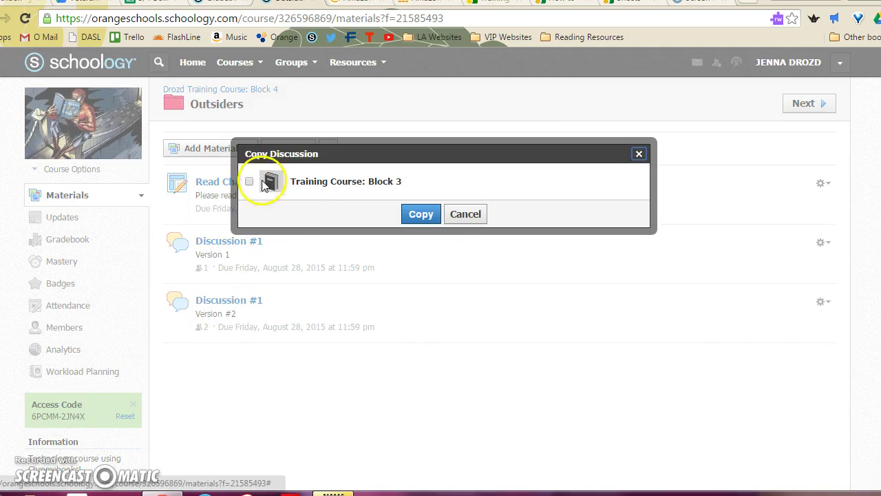
left_click(250, 183)
left_click(453, 176)
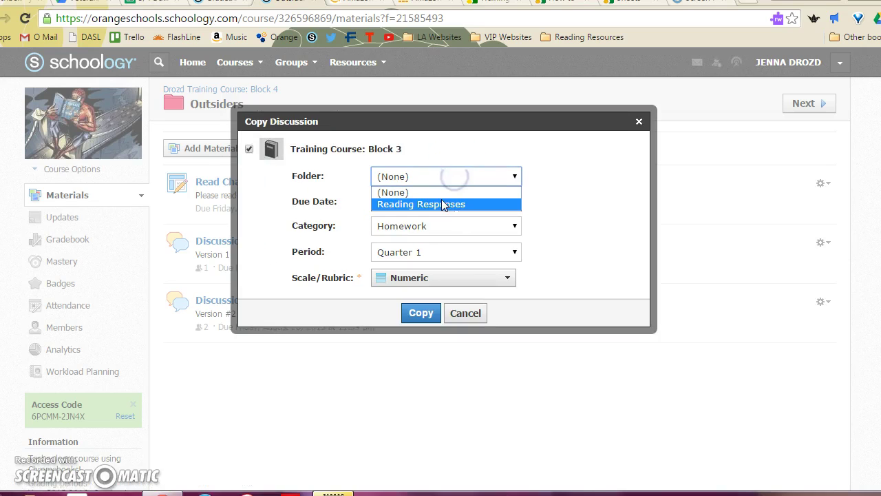
left_click(442, 178)
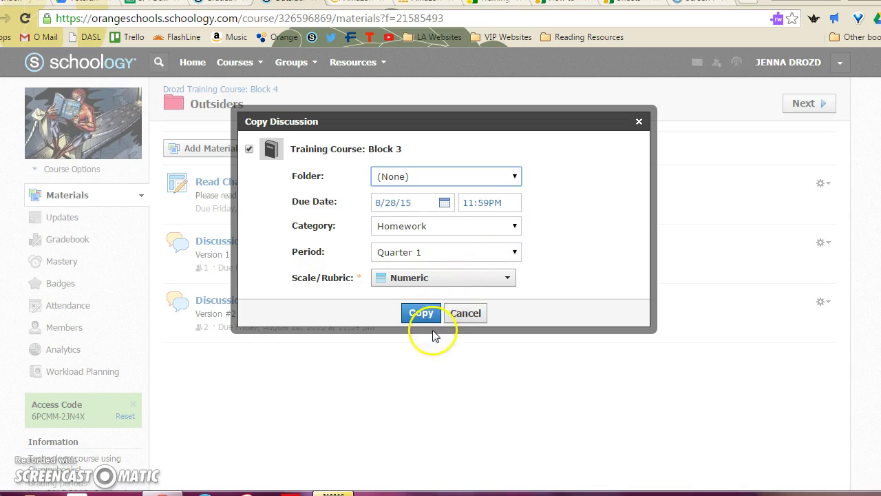
left_click(424, 314)
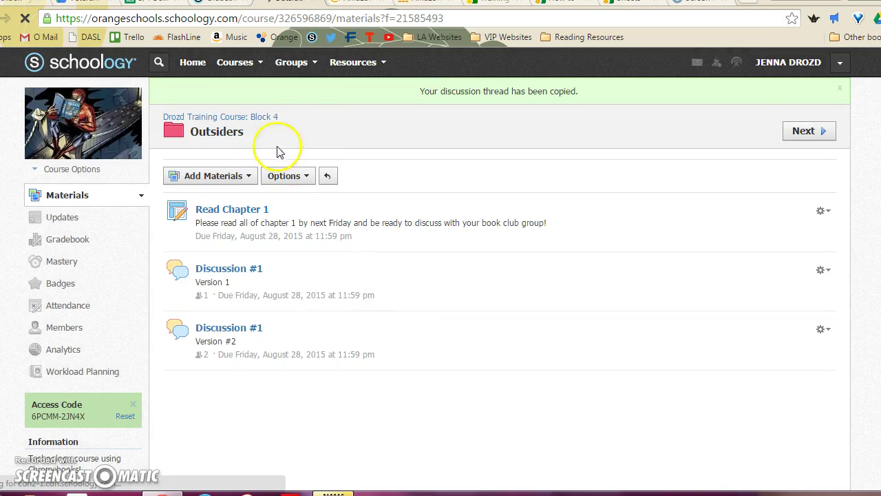
left_click(242, 69)
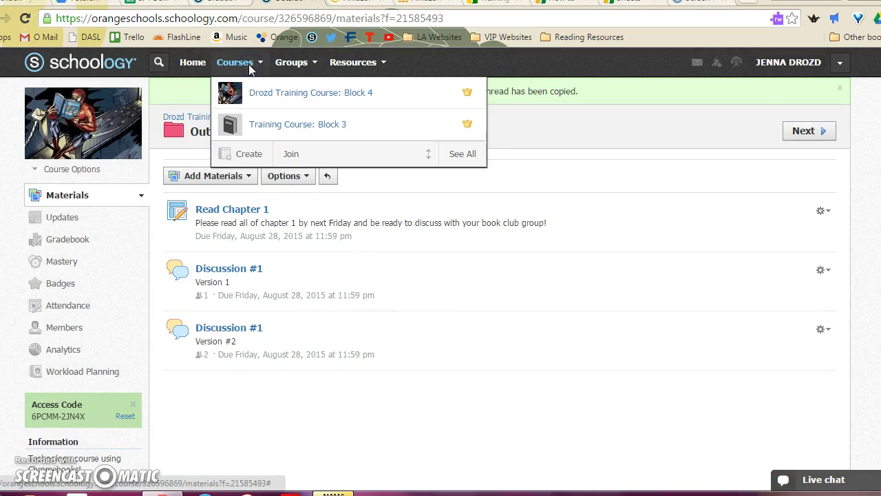
left_click(261, 128)
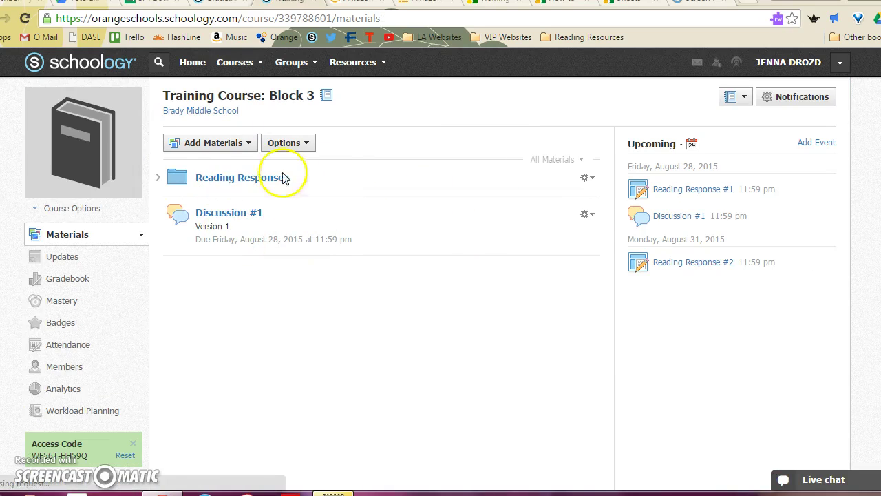
Step: Start copying the Outsiders folder from Block 4's materials to other courses
left_click(257, 62)
left_click(275, 98)
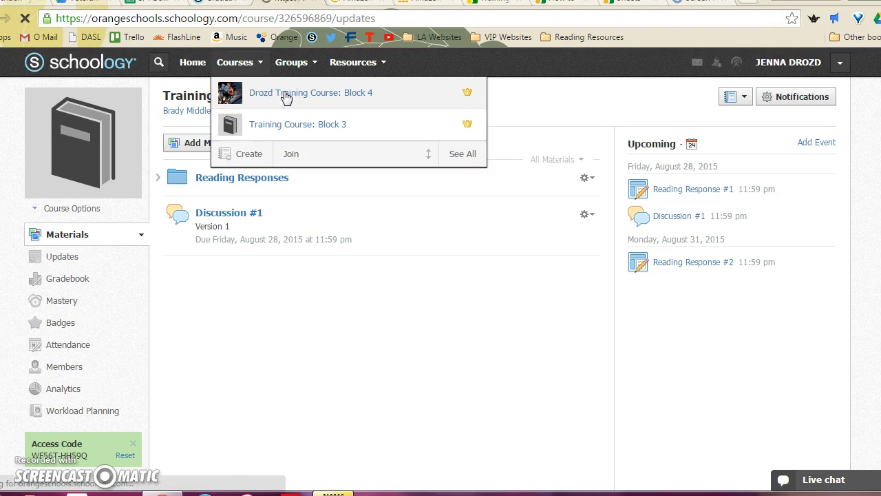
left_click(63, 200)
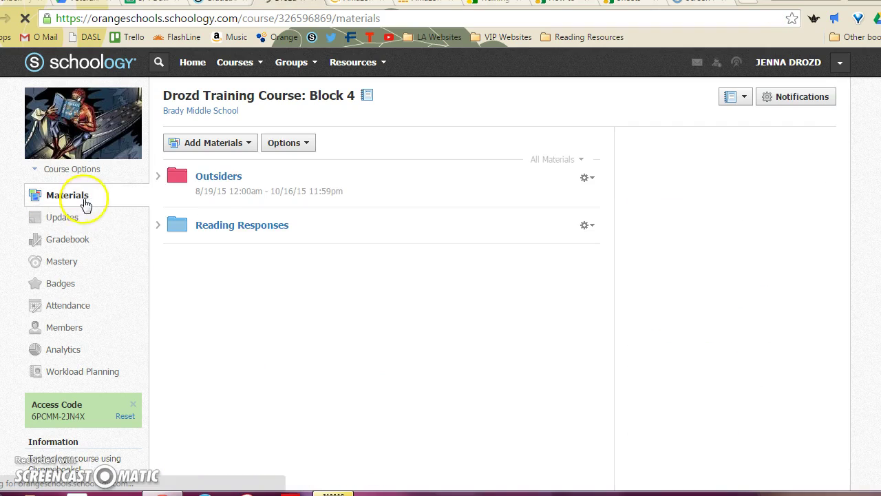
left_click(589, 180)
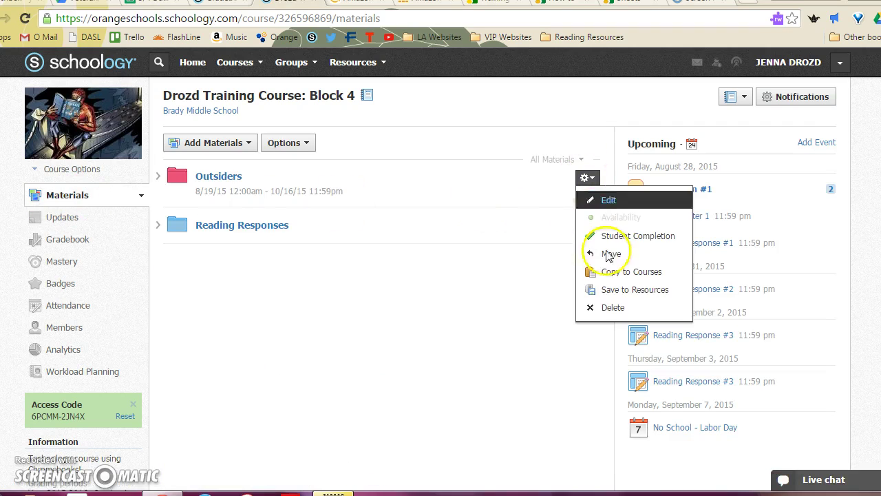
left_click(628, 272)
Step: Copy the folder into Training Course: Block 3 with no destination folder, after reviewing its items
left_click(301, 182)
left_click(424, 201)
left_click(425, 214)
left_click(427, 237)
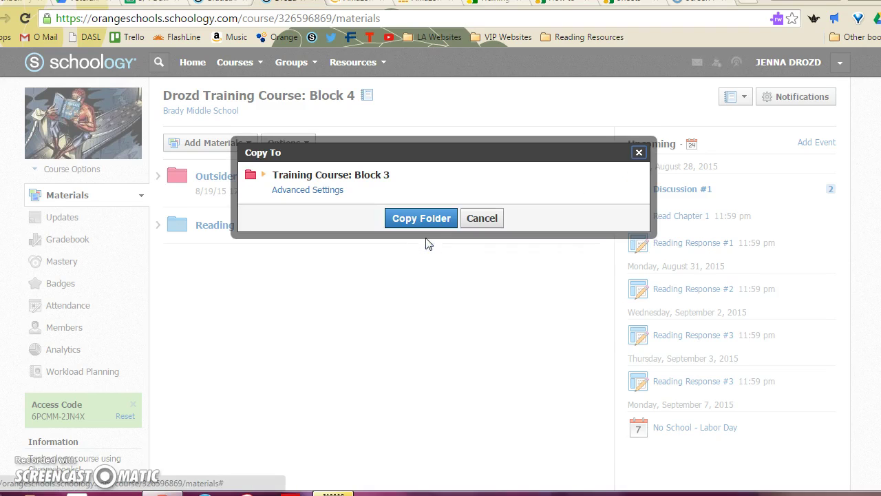
left_click(306, 190)
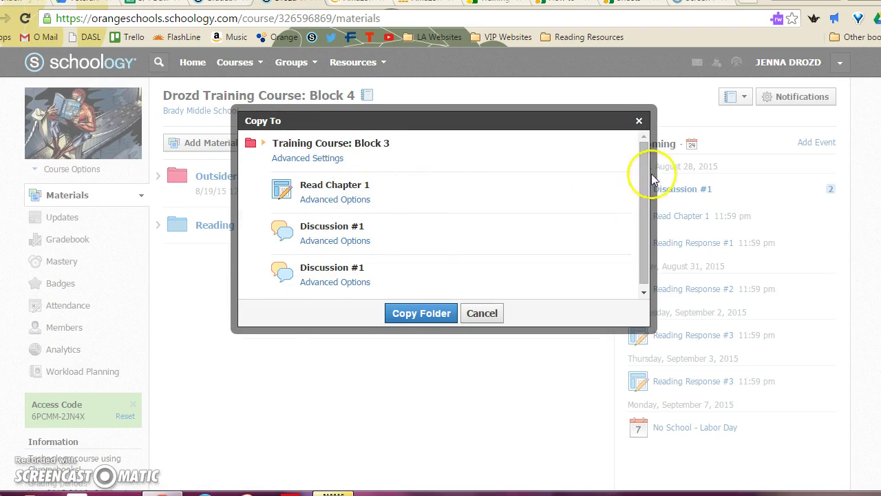
left_click_drag(649, 173, 644, 227)
left_click(337, 196)
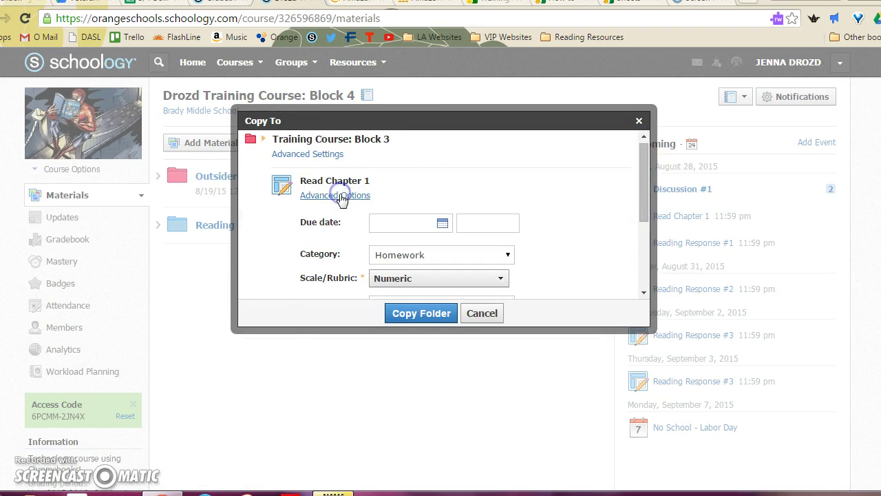
left_click(352, 194)
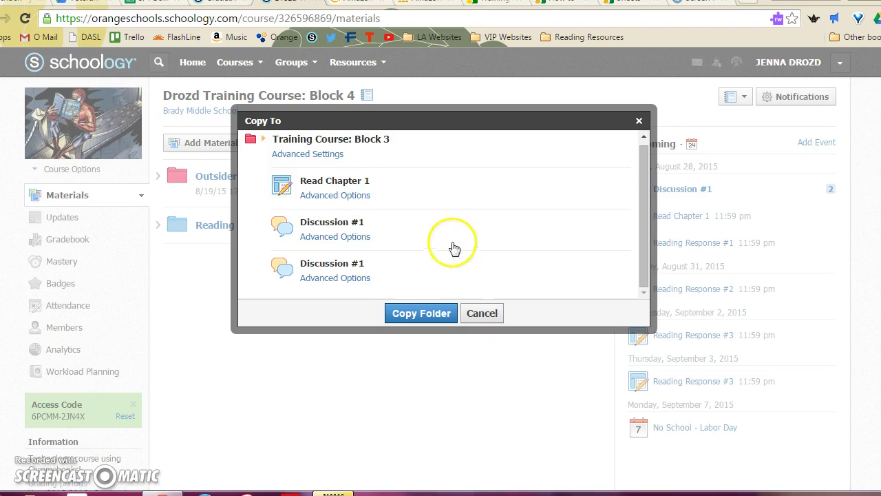
left_click(424, 314)
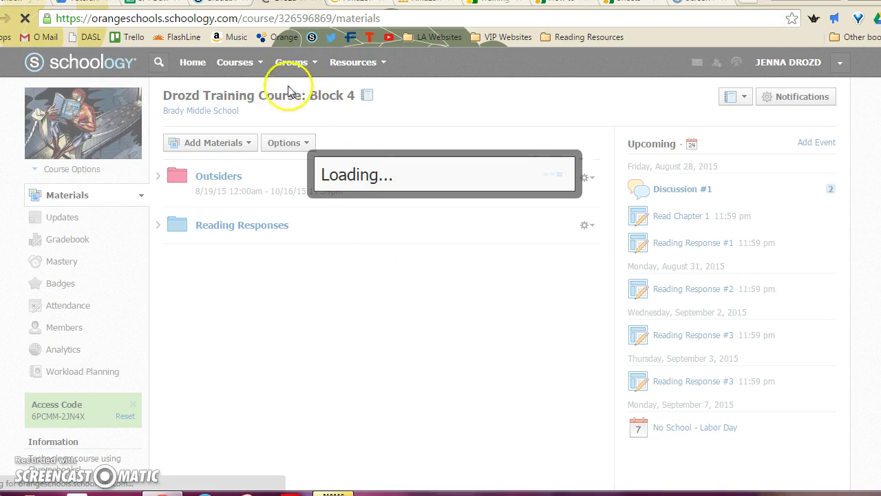
Step: Open the copied Outsiders folder in Training Course: Block 3
left_click(259, 63)
left_click(273, 127)
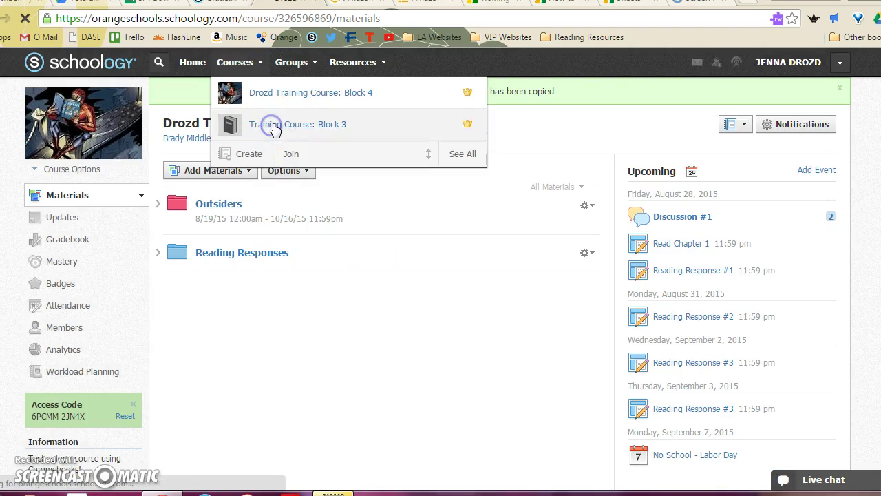
left_click(230, 273)
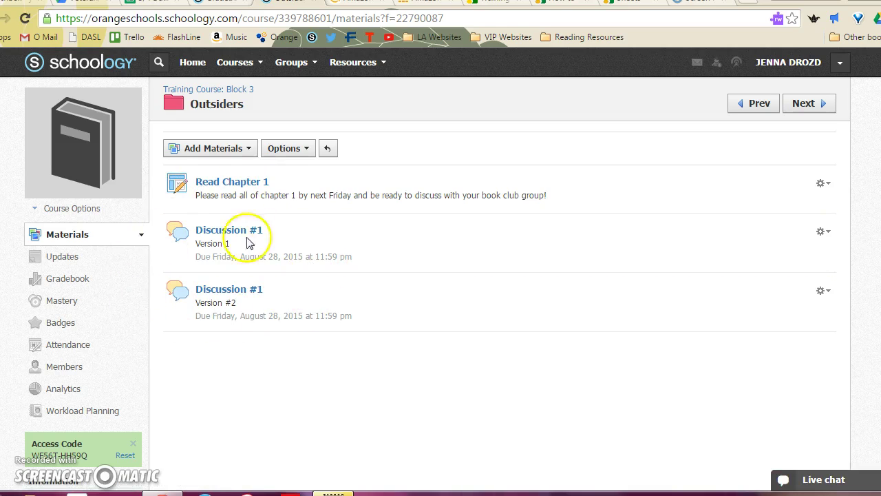
Step: Check the copied Version 1 discussion's individual assignment without saving, then view Block 3's updates
left_click(824, 232)
left_click(826, 255)
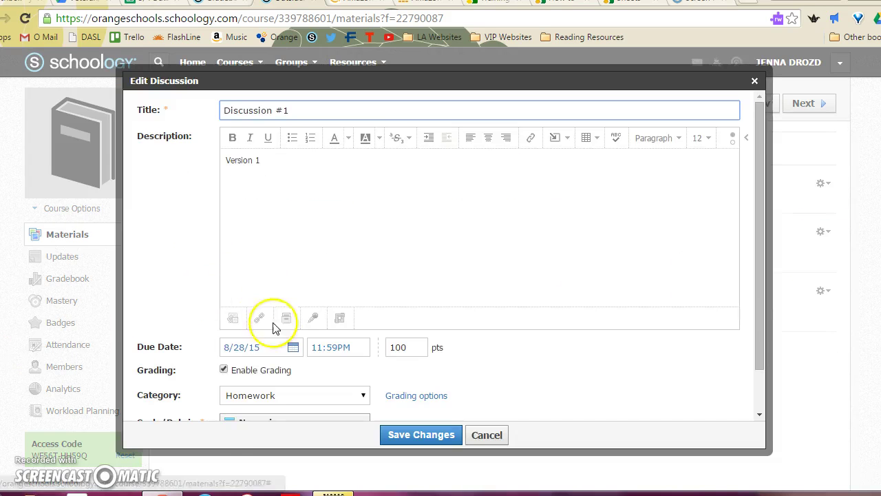
scroll(296, 323, "down", 2)
left_click(229, 264)
left_click(287, 405)
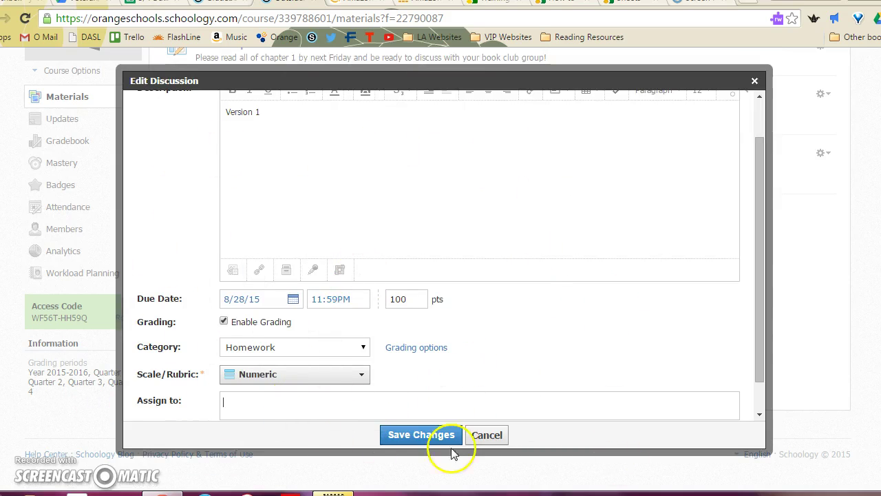
left_click(485, 436)
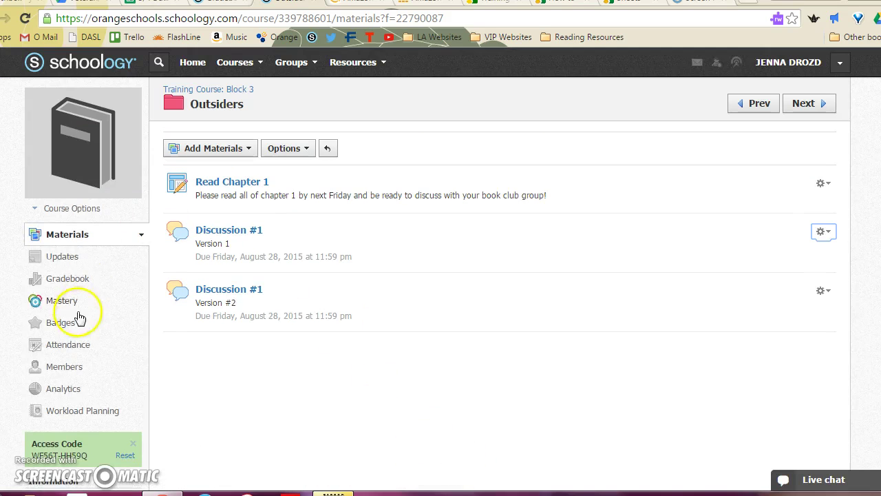
left_click(76, 260)
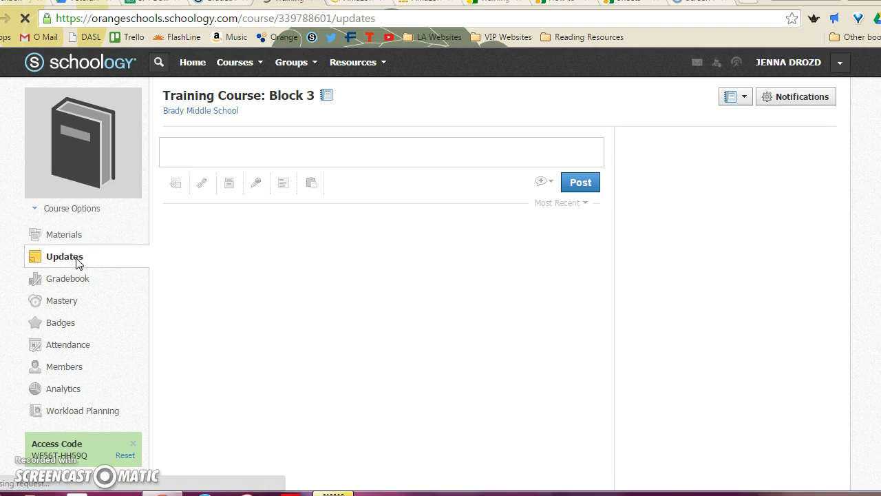